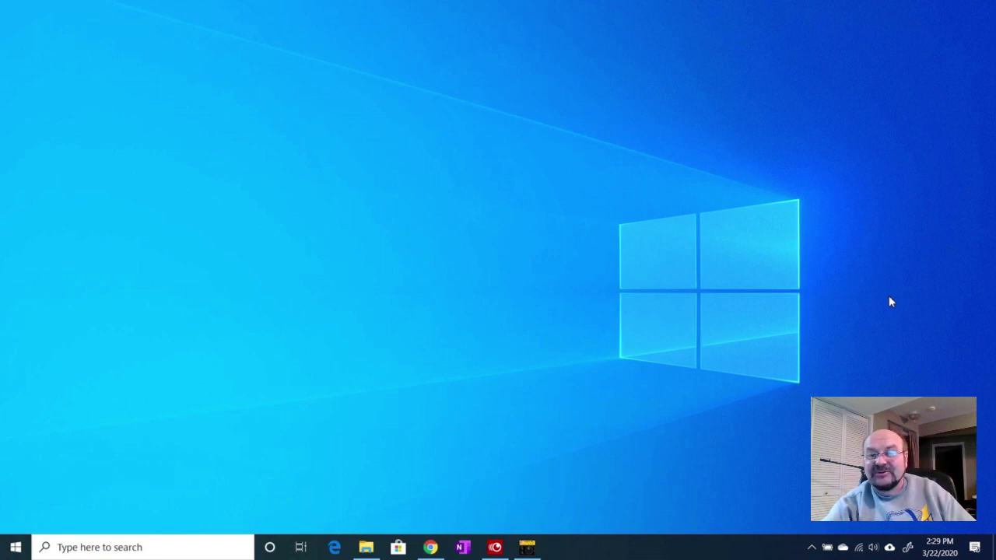
# Switch to flrig, open its transceiver setup and check which serial ports are offered for the IC-7300
pyautogui.click(523, 549)
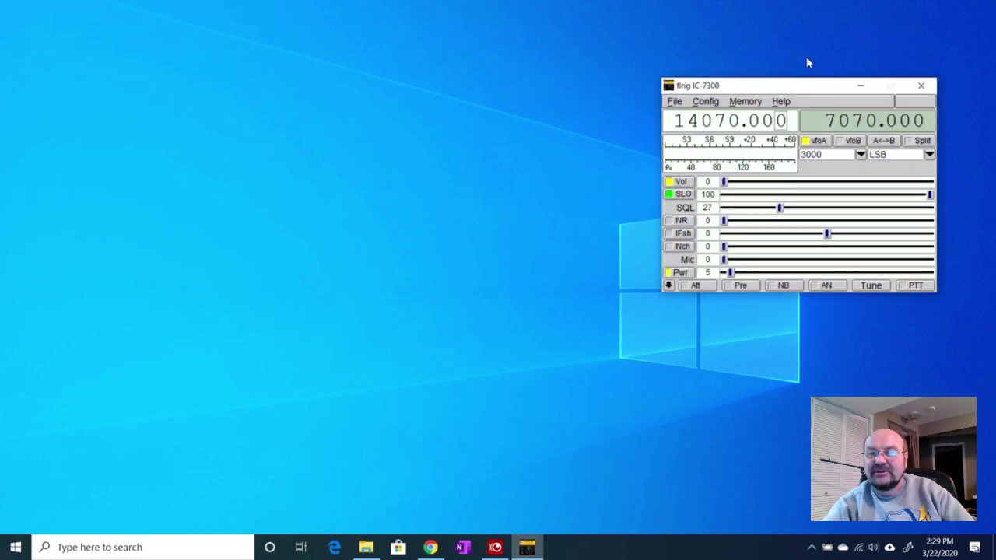
pyautogui.moveTo(802, 86); pyautogui.dragTo(560, 117)
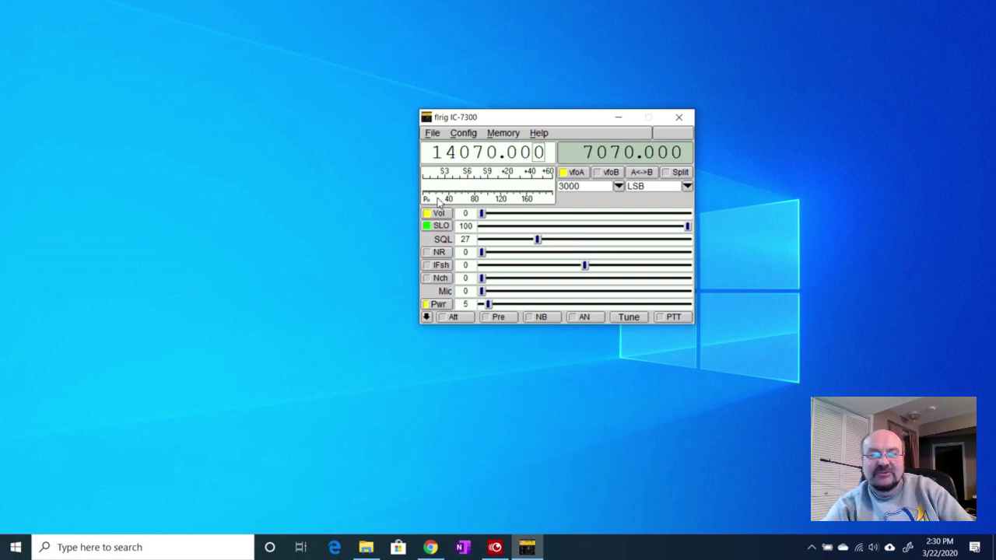
pyautogui.click(462, 133)
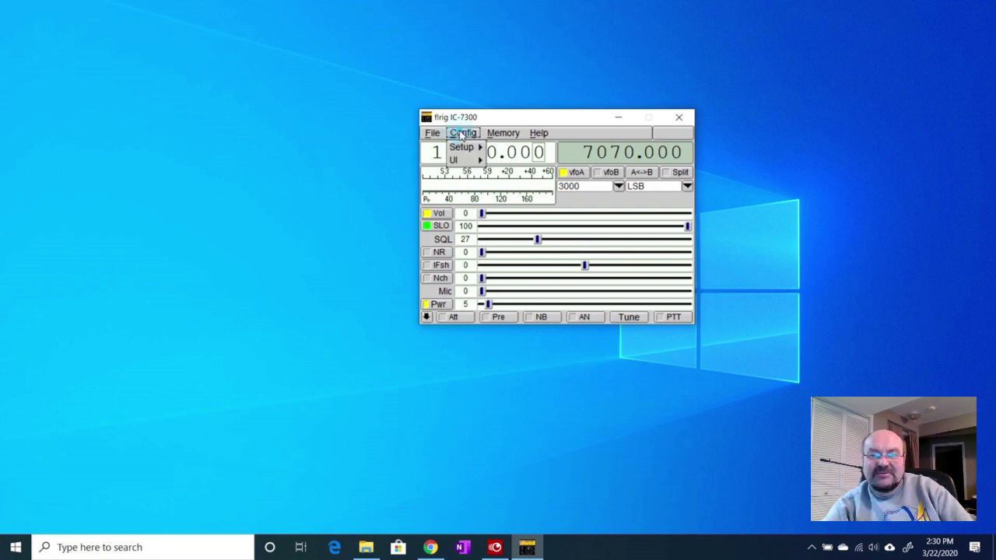
pyautogui.moveTo(466, 148)
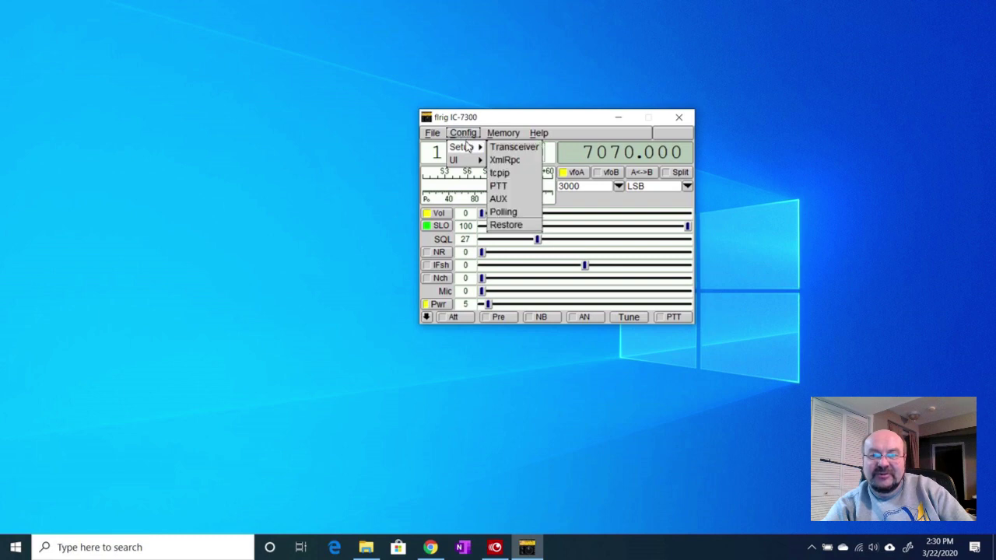
pyautogui.click(506, 148)
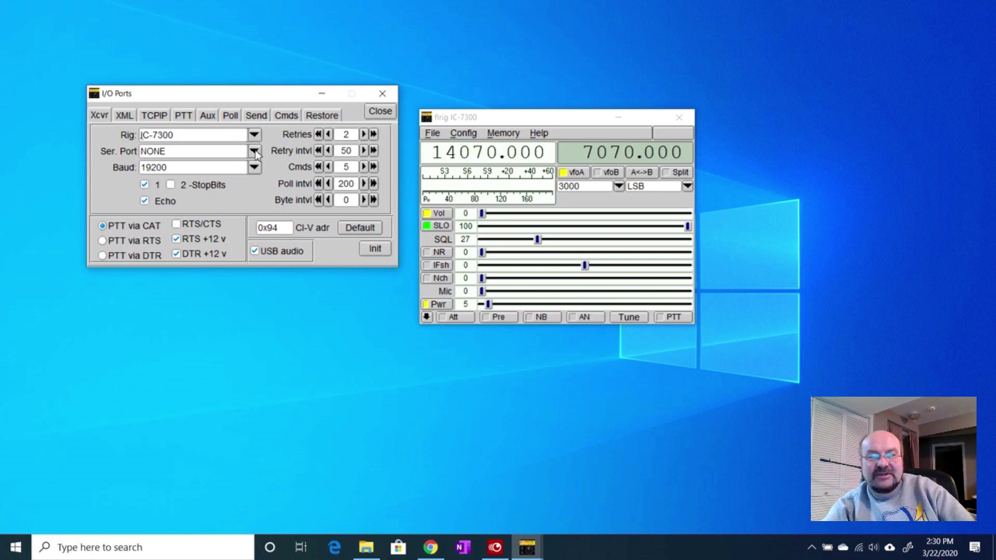
pyautogui.click(255, 151)
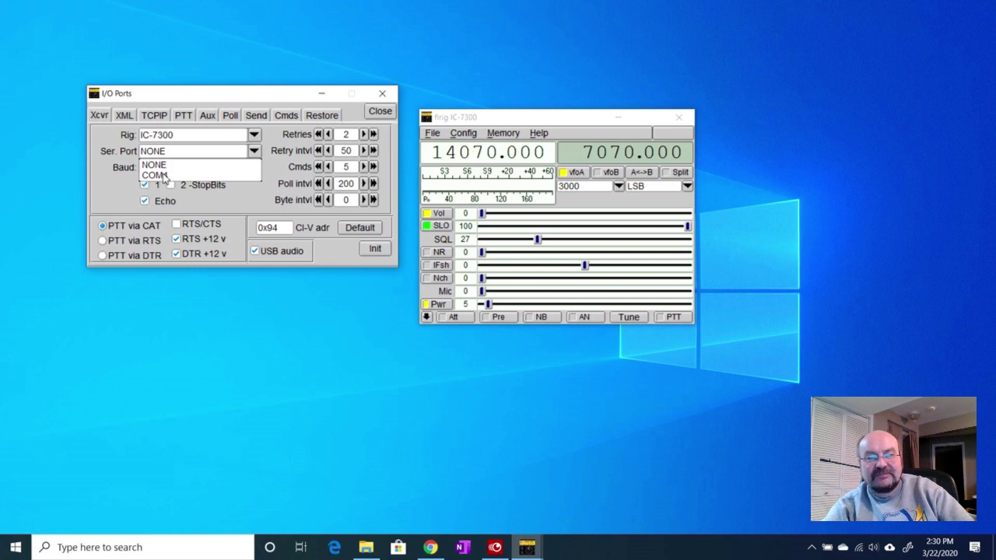
pyautogui.click(255, 154)
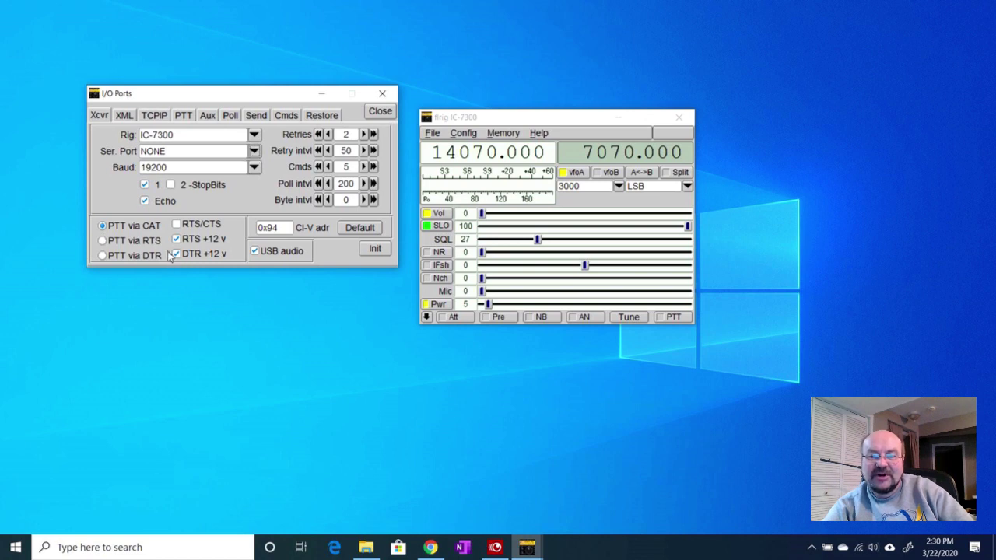
# Open Windows Device Manager, enlarge its window and expand the Ports (COM & LPT) category
pyautogui.click(135, 548)
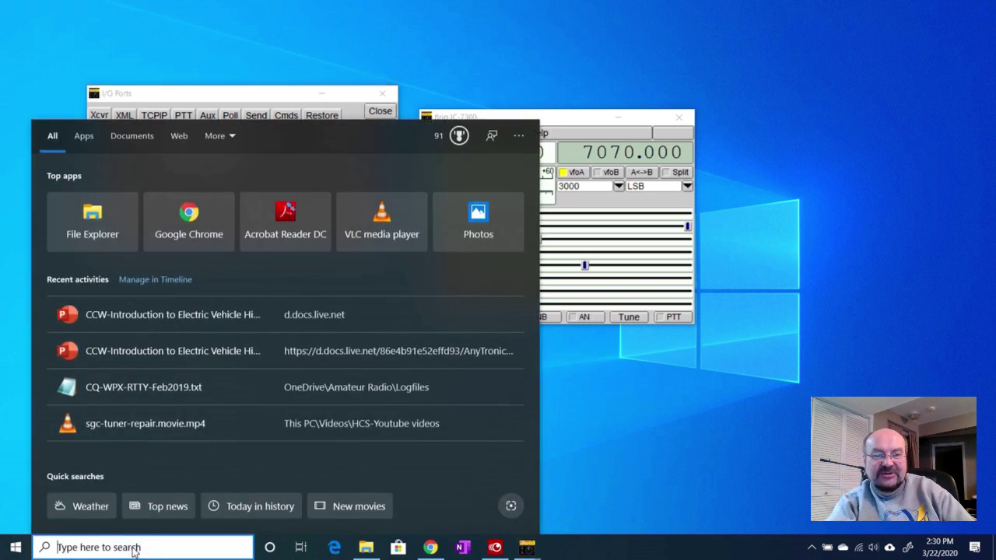
pyautogui.write('de')
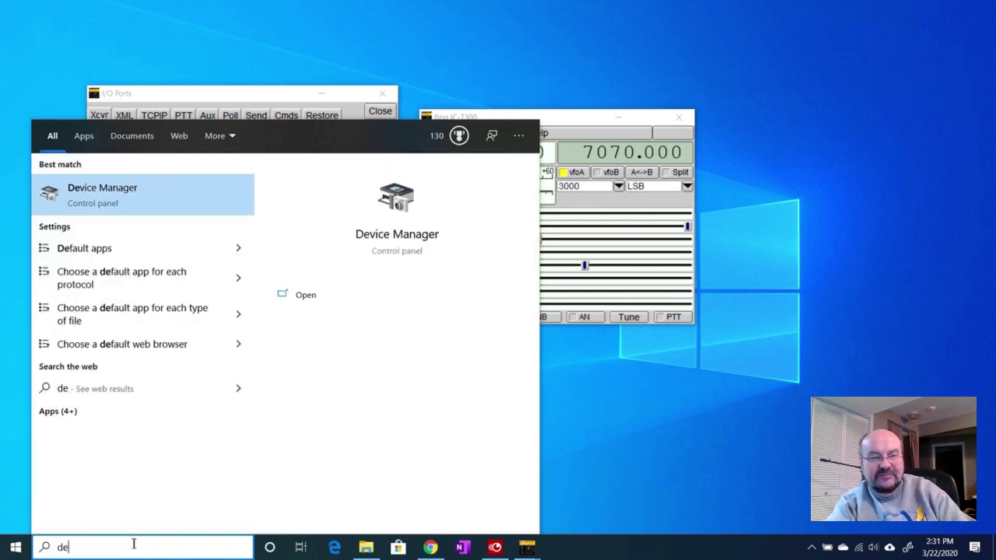
pyautogui.write('vi')
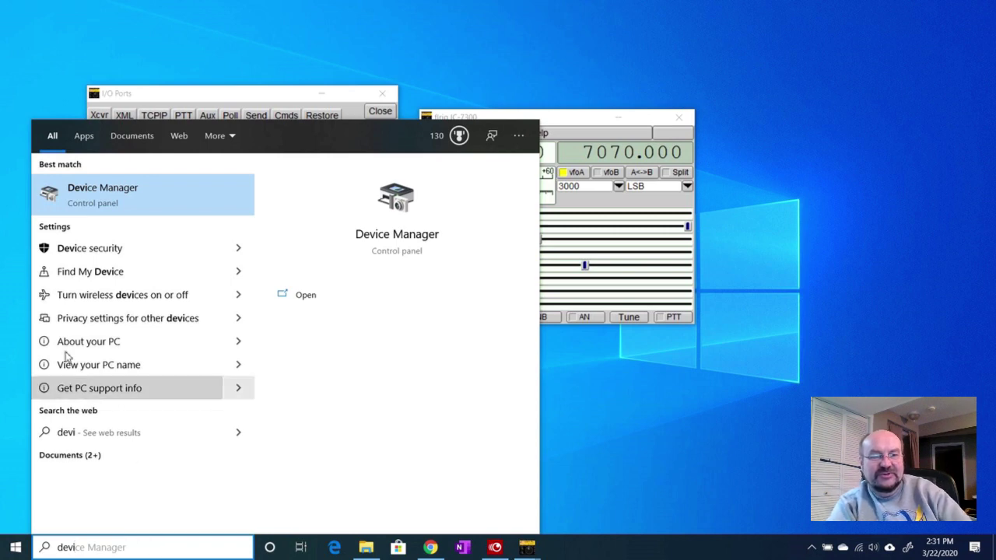
pyautogui.click(96, 195)
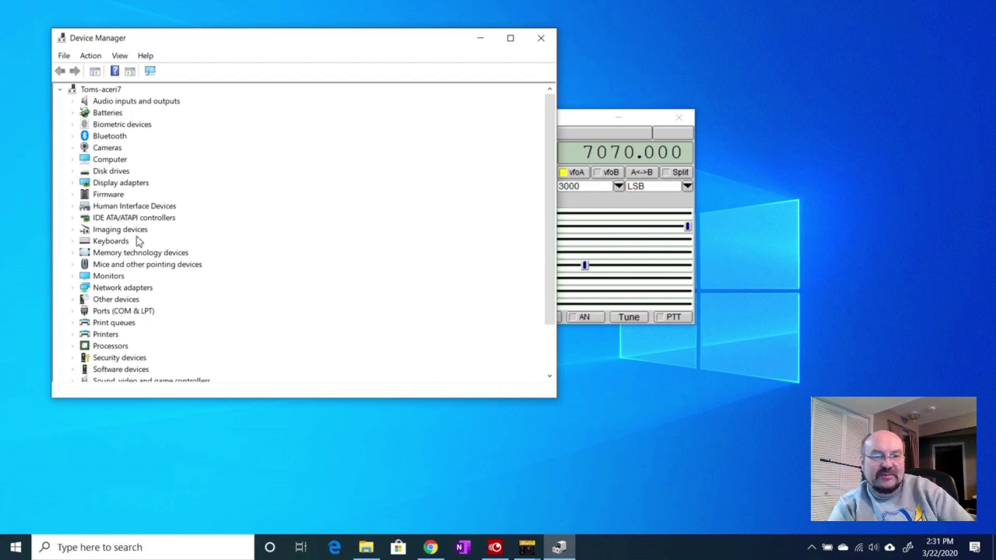
pyautogui.moveTo(555, 397); pyautogui.dragTo(599, 455)
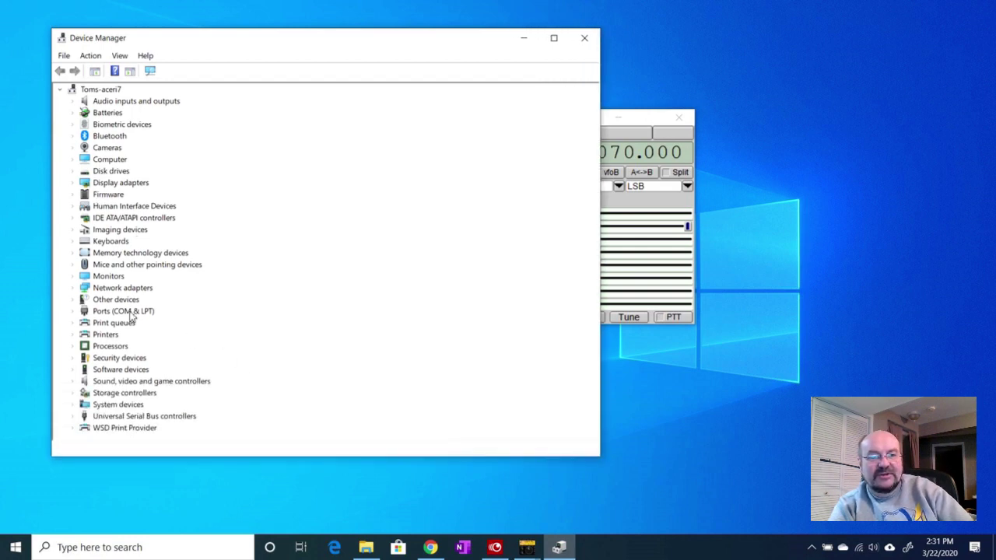
pyautogui.click(72, 311)
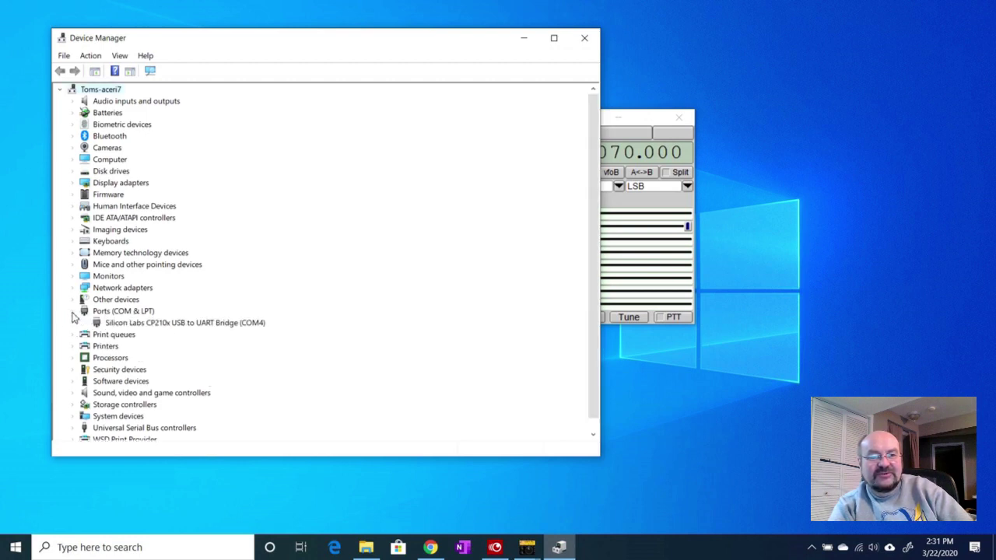
# Set the Silicon Labs CP210x USB to UART Bridge port to 19200 bits per second and close Device Manager
pyautogui.doubleClick(172, 326)
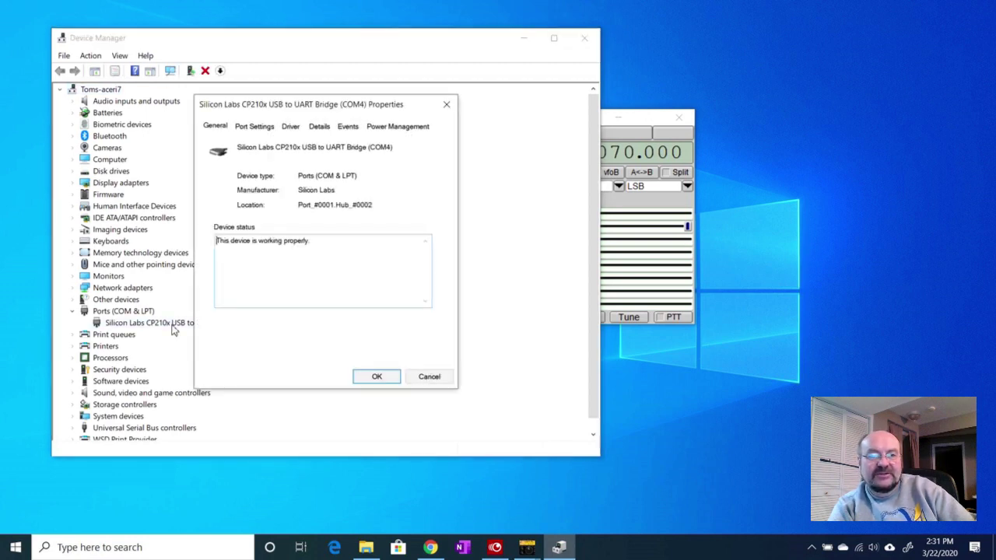
pyautogui.click(216, 243)
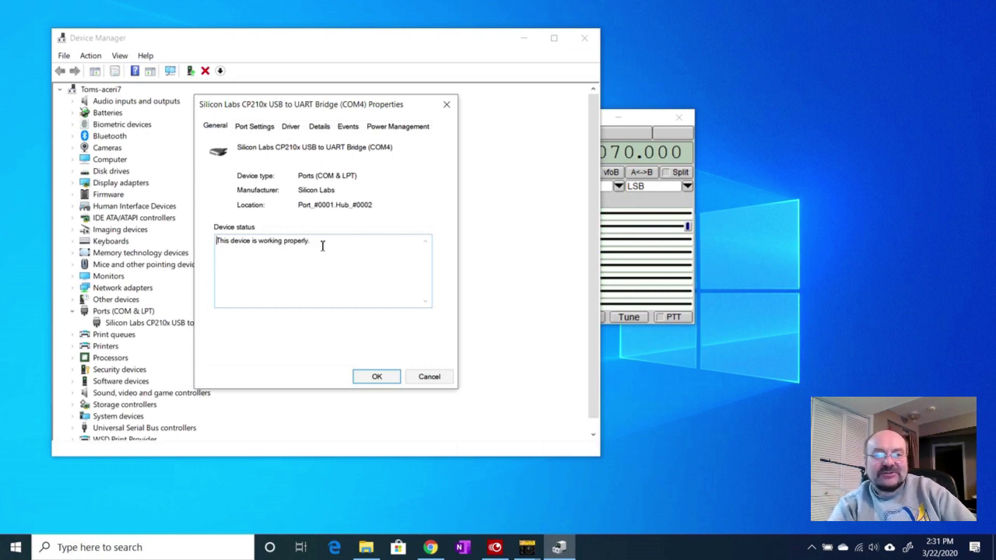
pyautogui.click(253, 127)
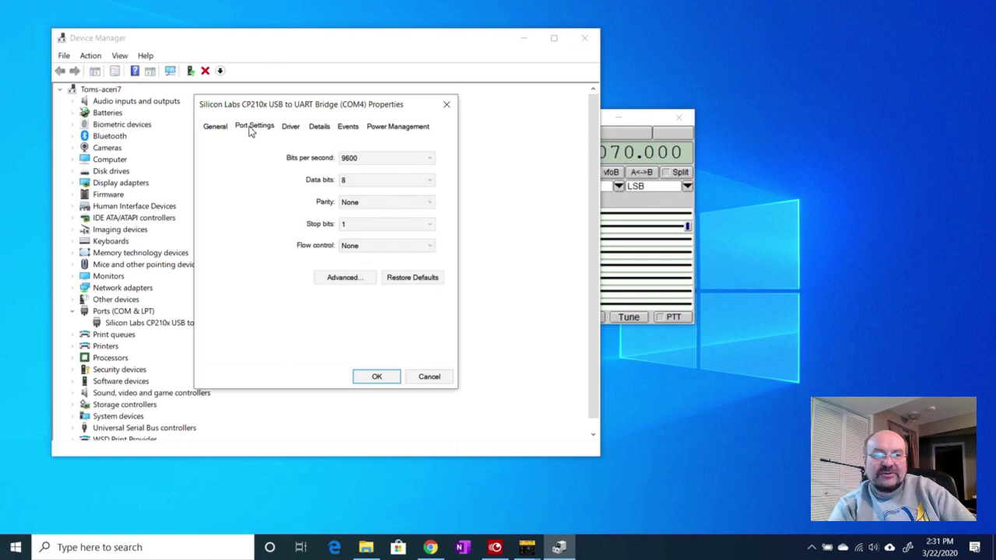
pyautogui.click(372, 160)
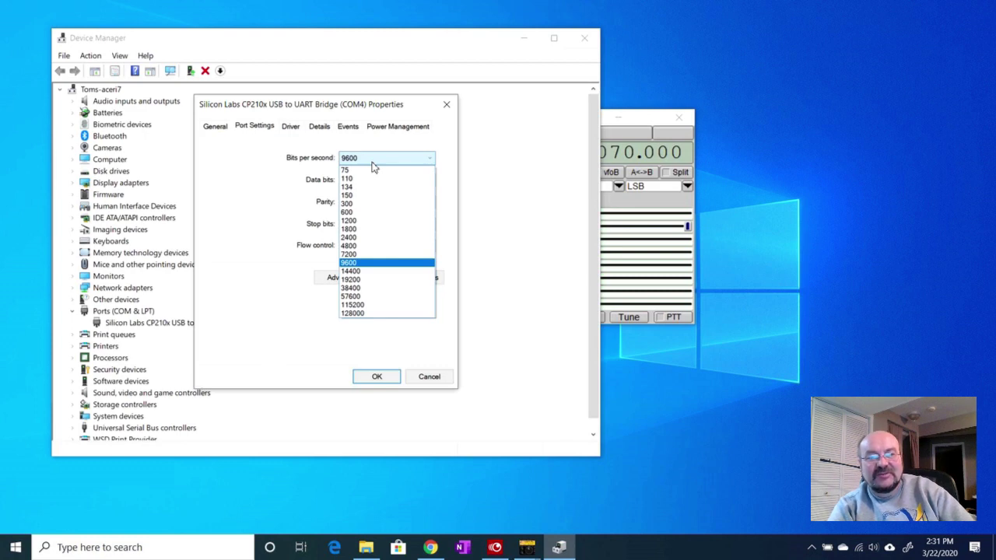
pyautogui.click(350, 281)
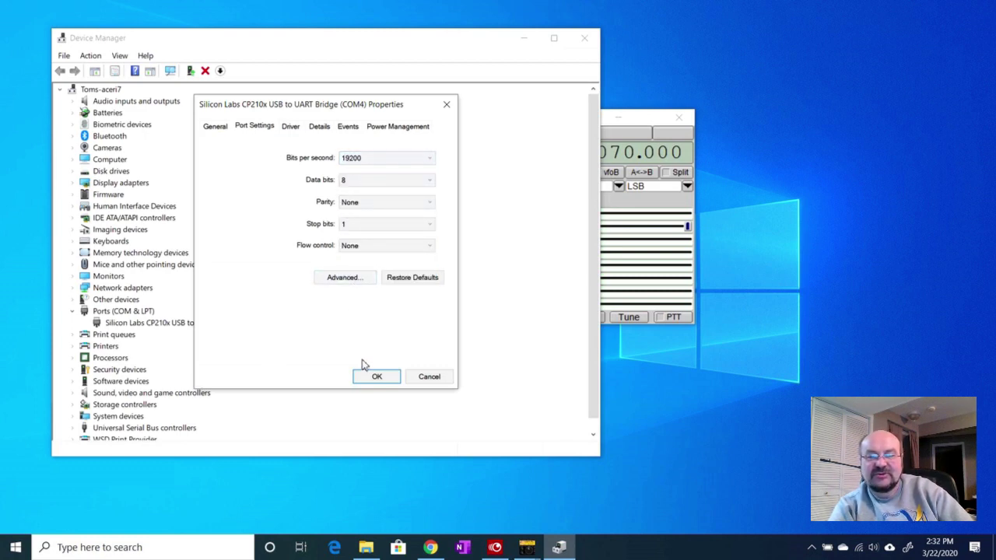
pyautogui.click(376, 377)
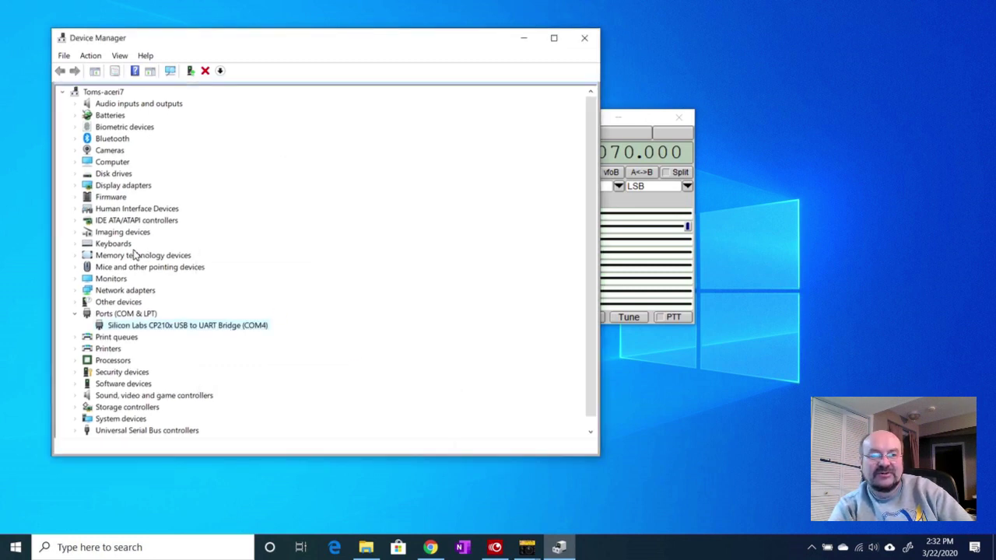
pyautogui.click(592, 38)
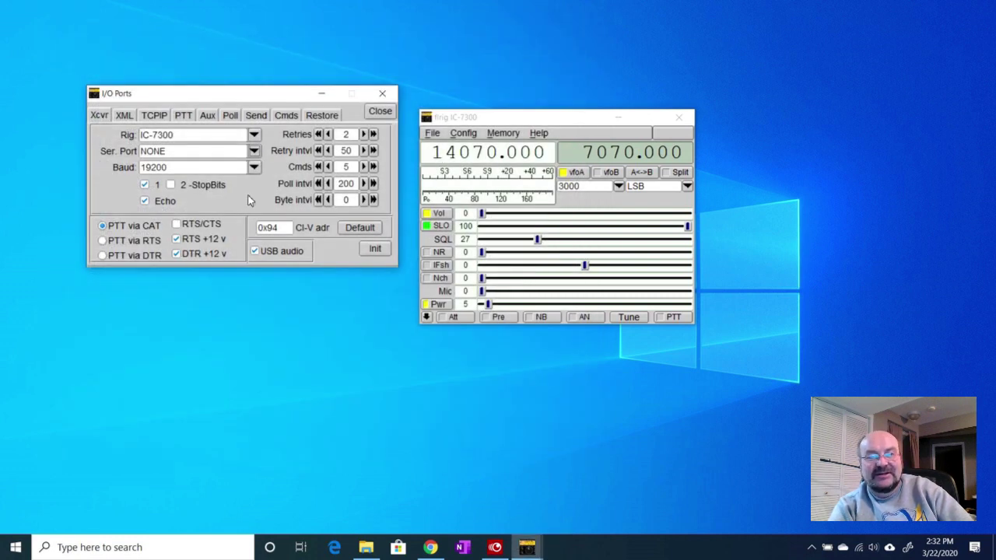
# Set flrig's serial port to COM4, initialise the radio connection and close the I/O Ports setup
pyautogui.click(253, 152)
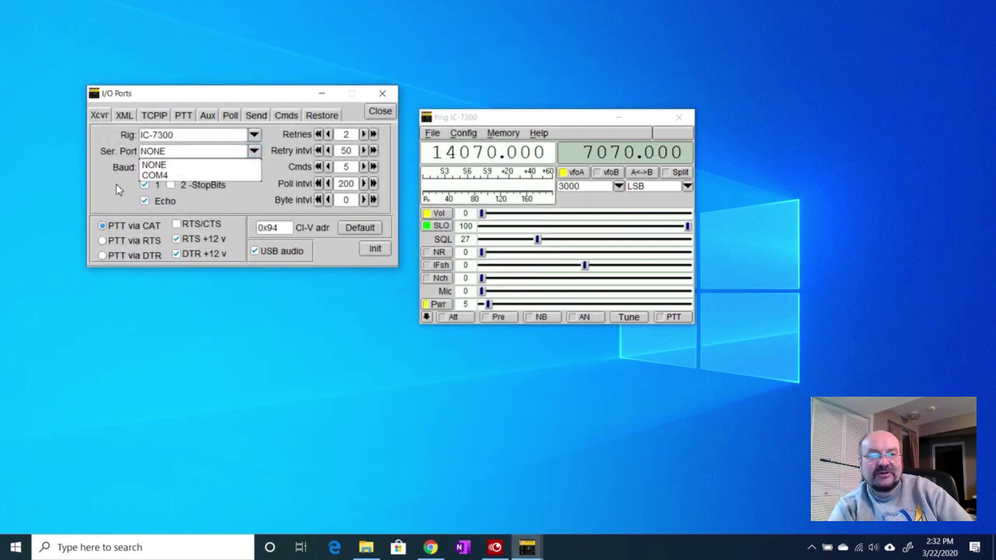
pyautogui.click(155, 176)
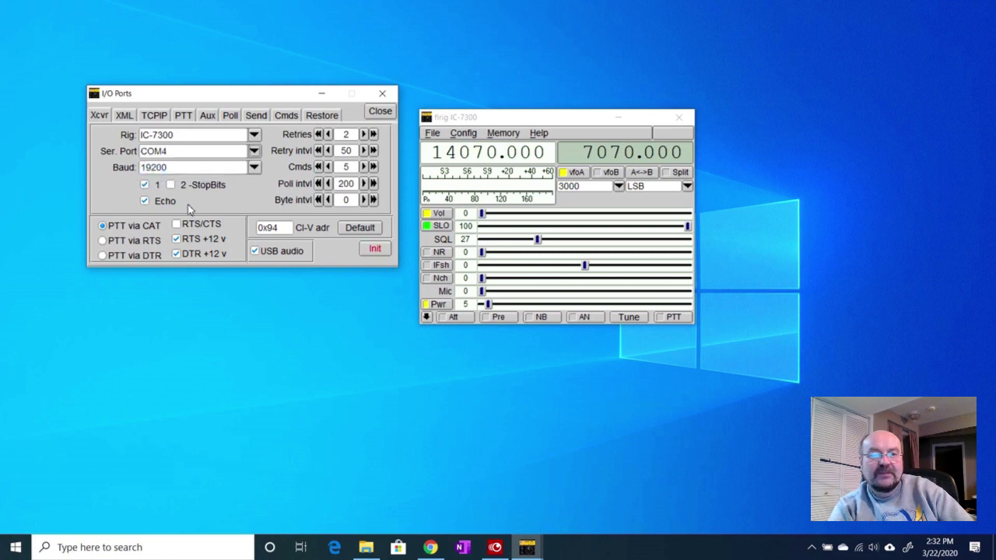
pyautogui.click(376, 250)
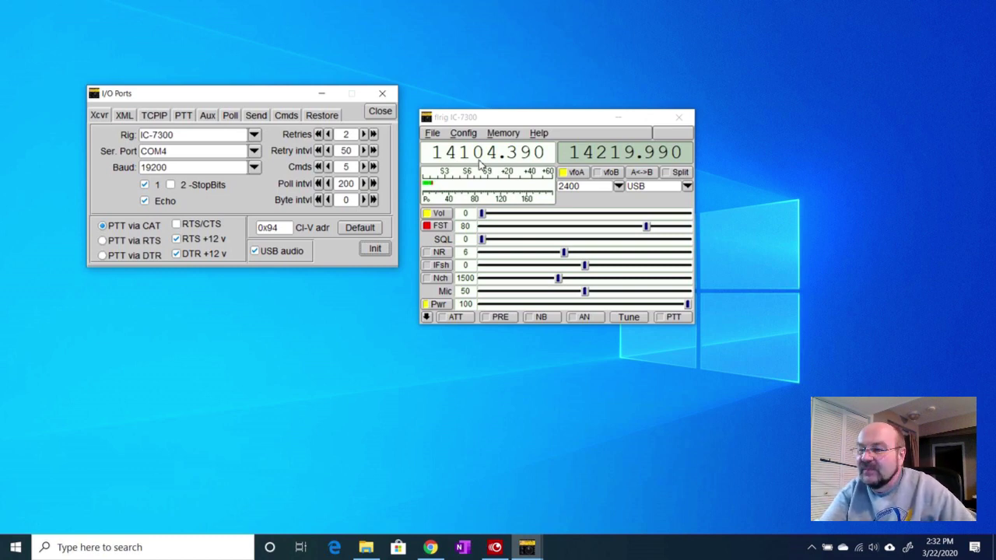
pyautogui.click(378, 111)
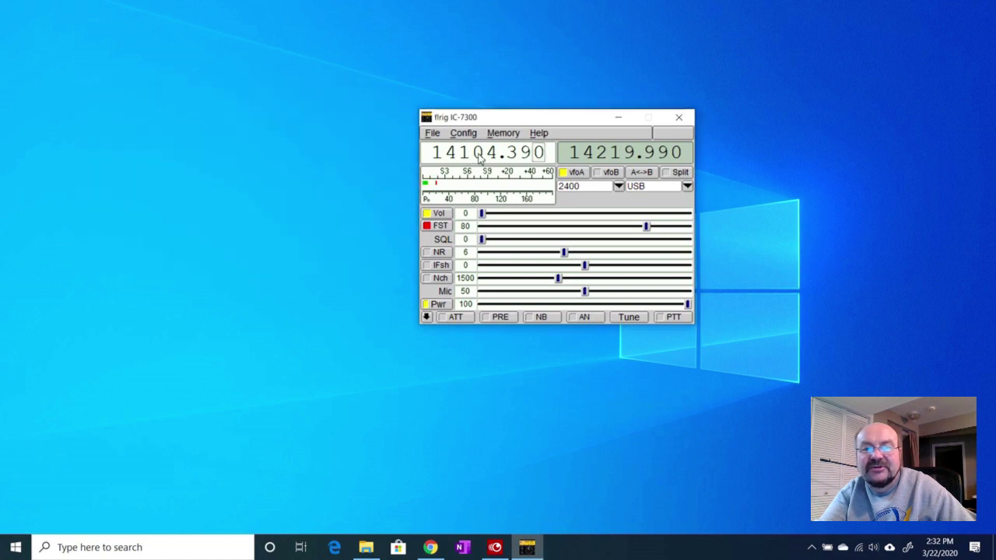
# Close flrig and launch Fldigi from a Windows search
pyautogui.click(679, 119)
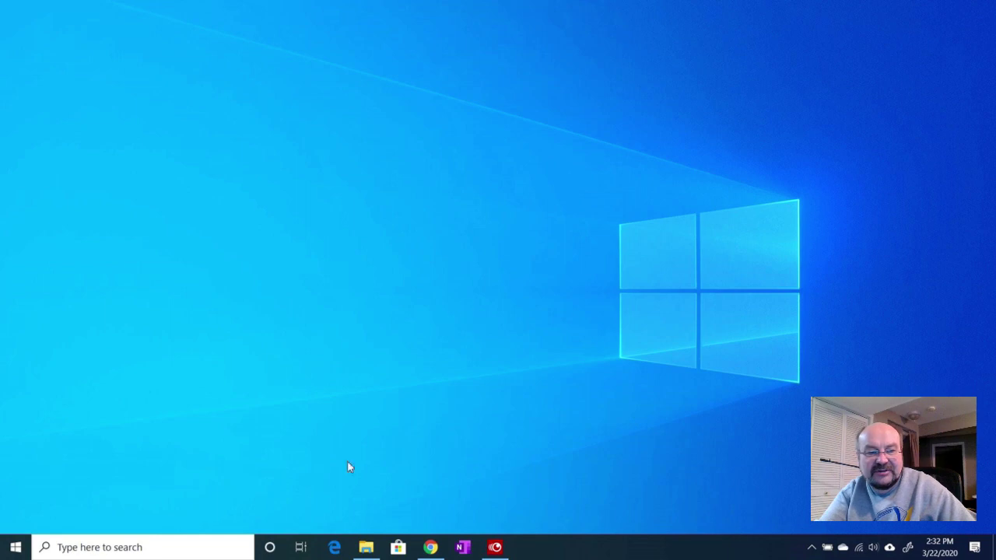
pyautogui.click(172, 549)
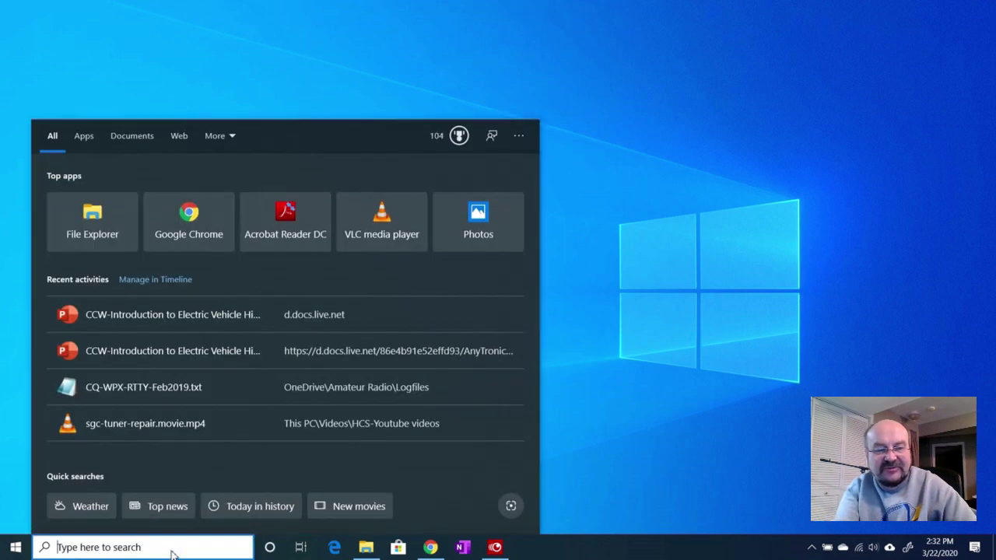
pyautogui.write('fldidi')
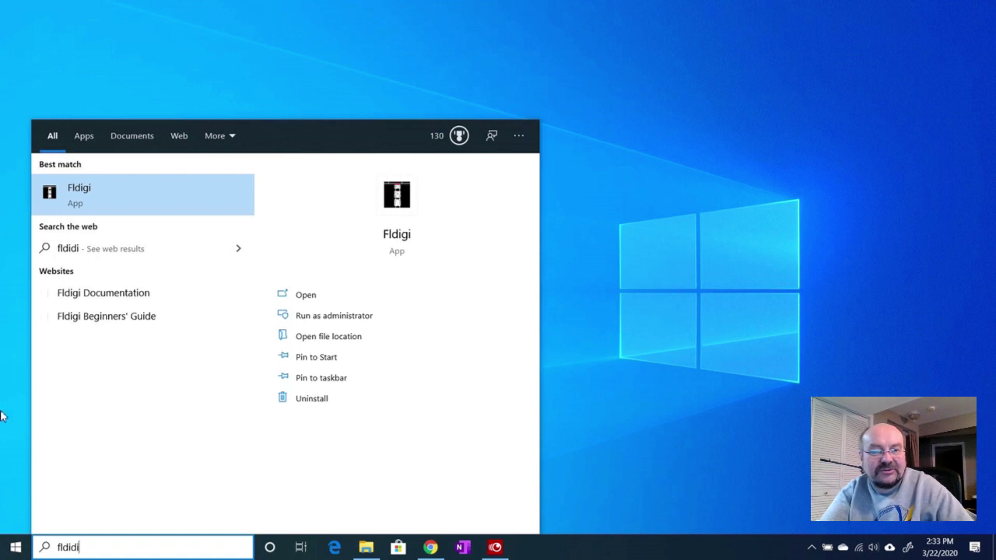
pyautogui.click(71, 198)
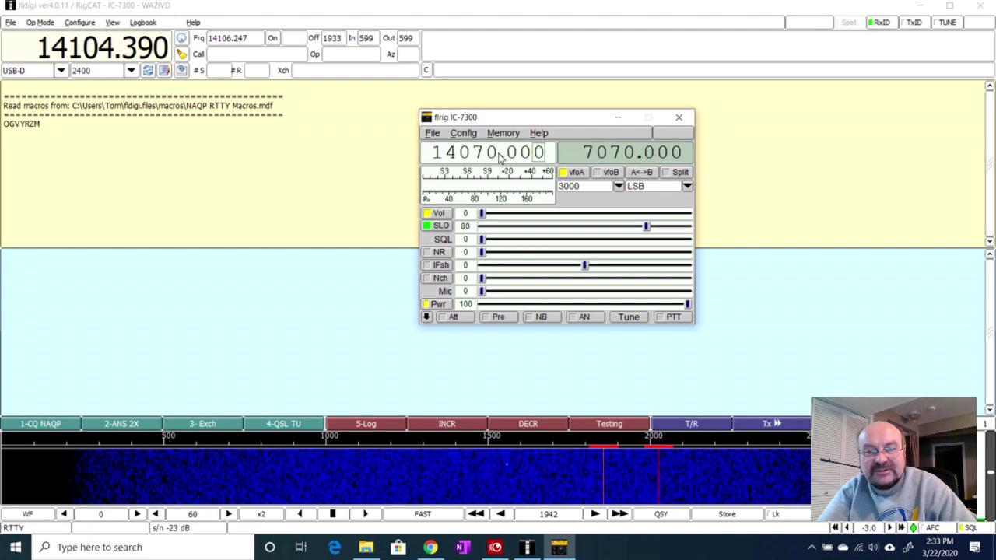
# Check the available serial ports in flrig's transceiver setup while Fldigi is running, and close the setup
pyautogui.click(460, 133)
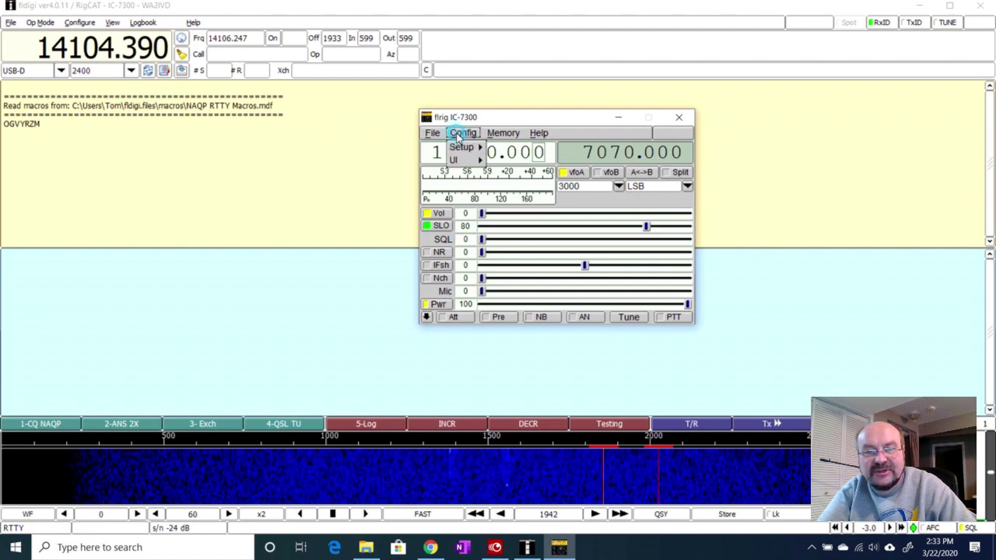
pyautogui.moveTo(460, 147)
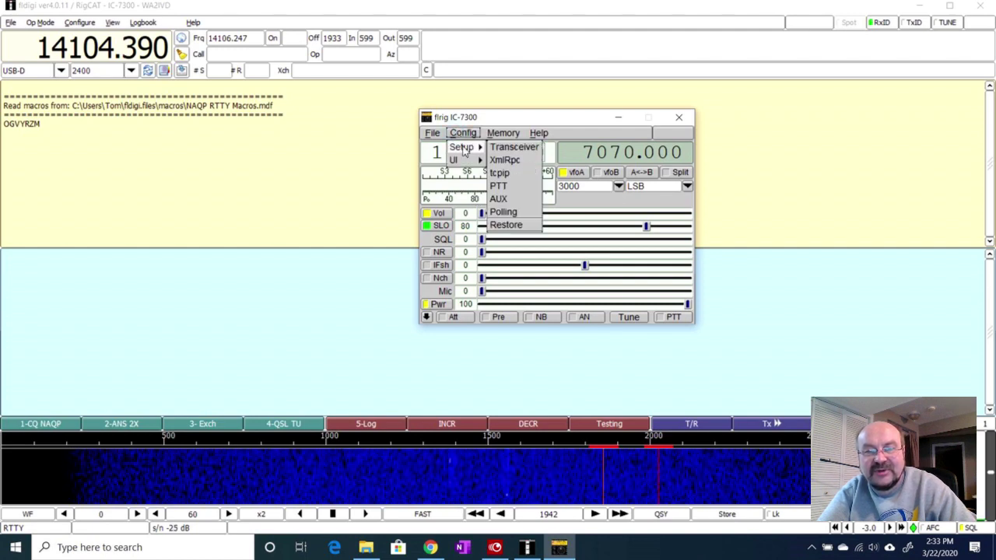
pyautogui.click(502, 149)
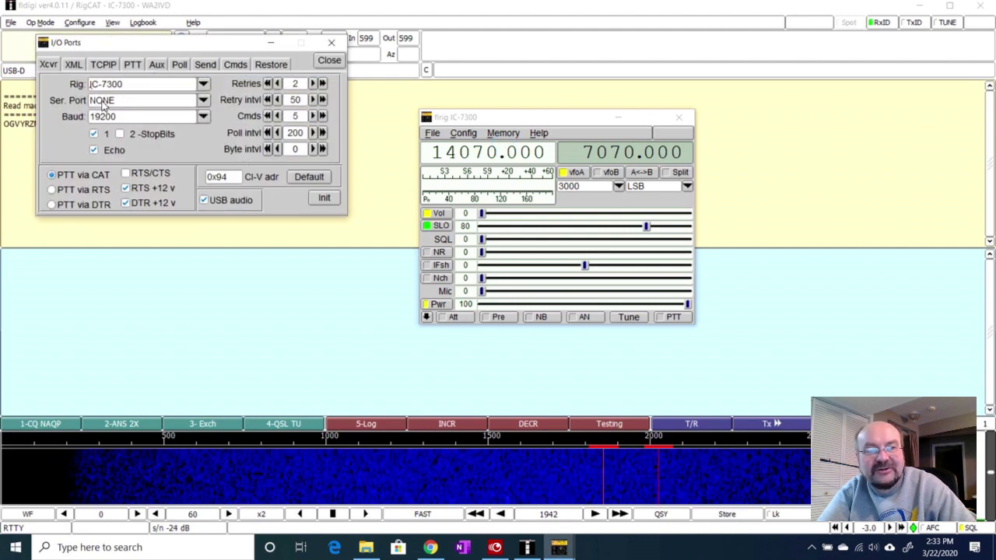
pyautogui.click(203, 102)
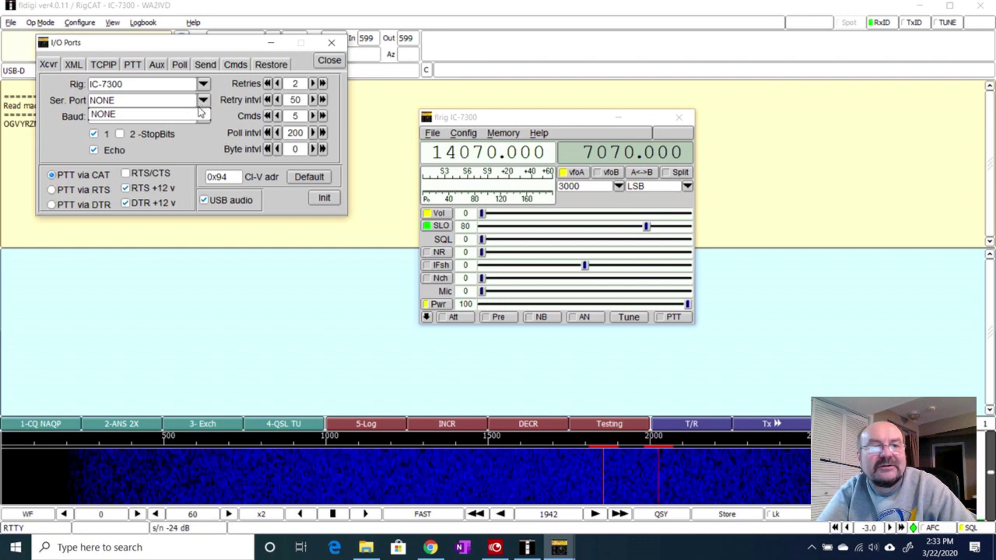
pyautogui.click(186, 115)
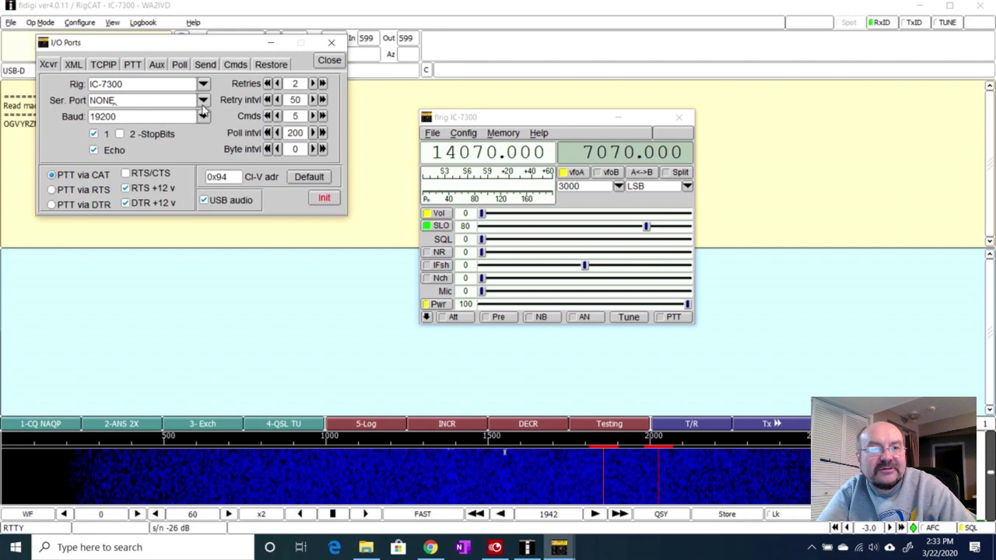
pyautogui.click(203, 102)
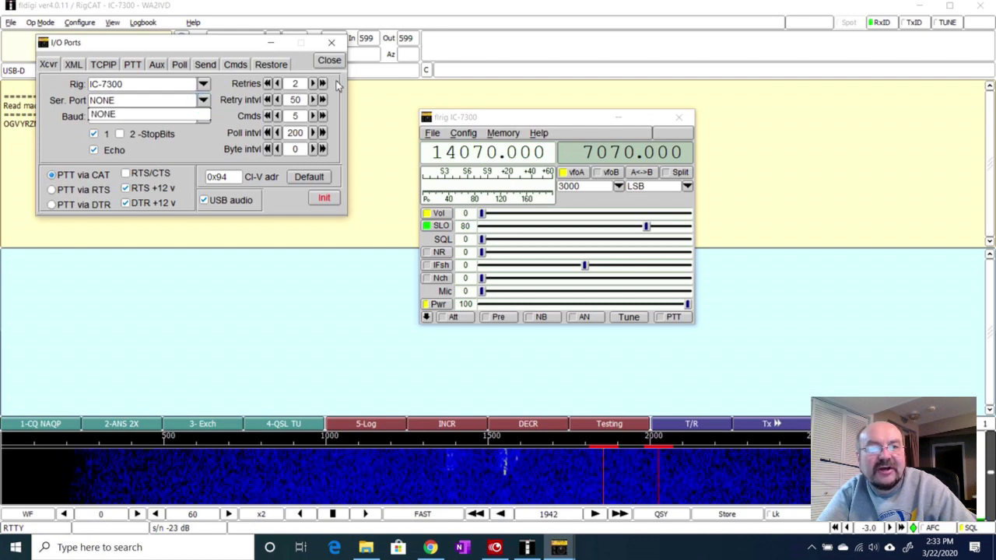
pyautogui.click(333, 61)
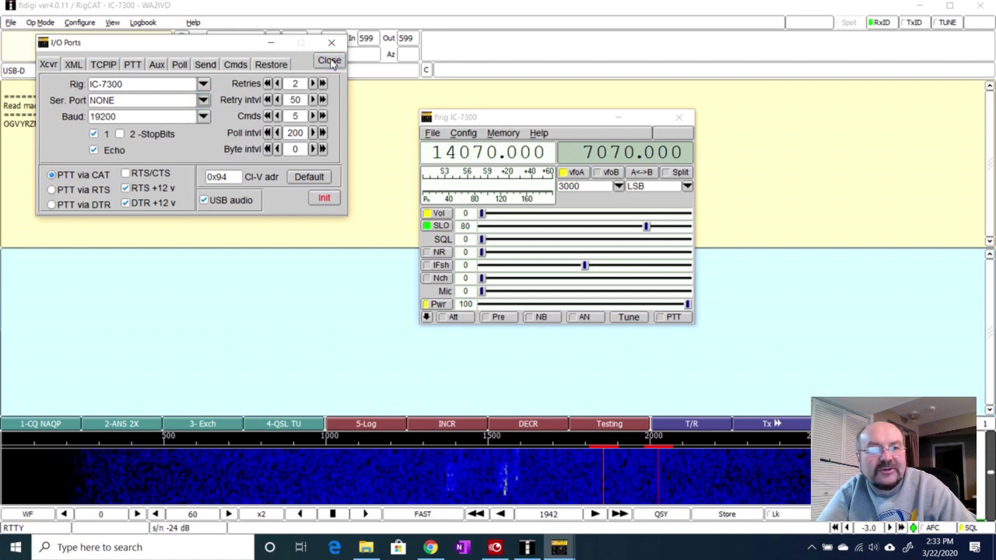
# Close flrig's I/O Ports setup and exit flrig, leaving only Fldigi running
pyautogui.click(328, 64)
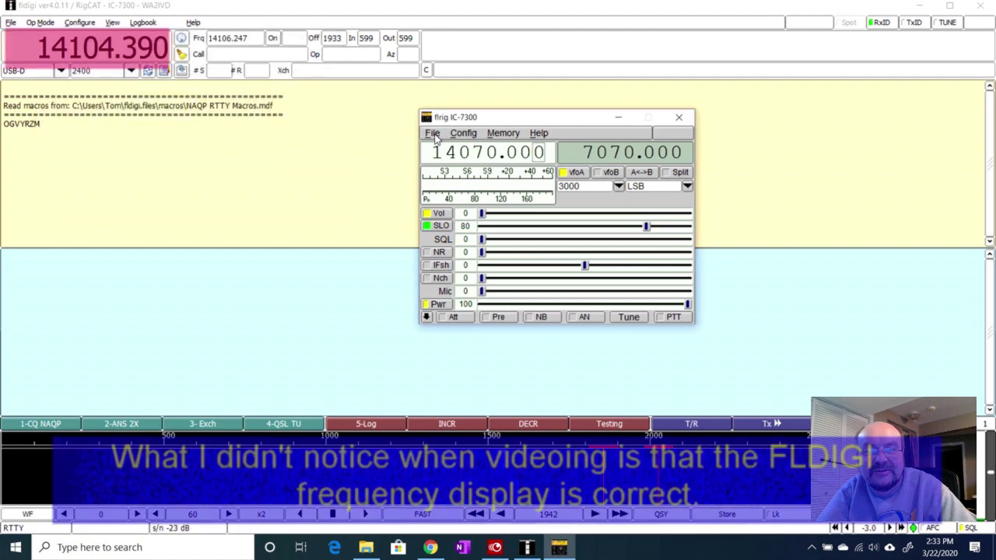
pyautogui.click(432, 133)
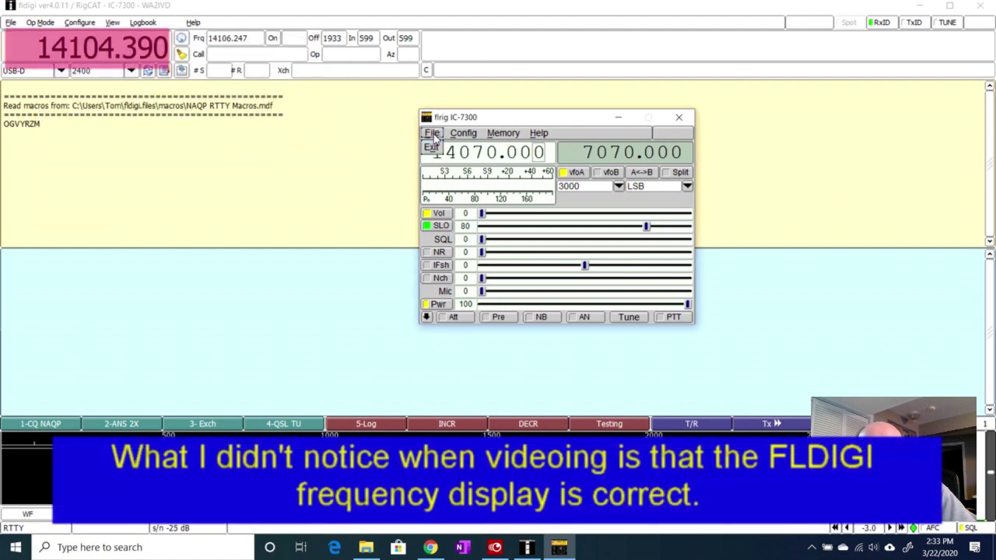
pyautogui.click(462, 133)
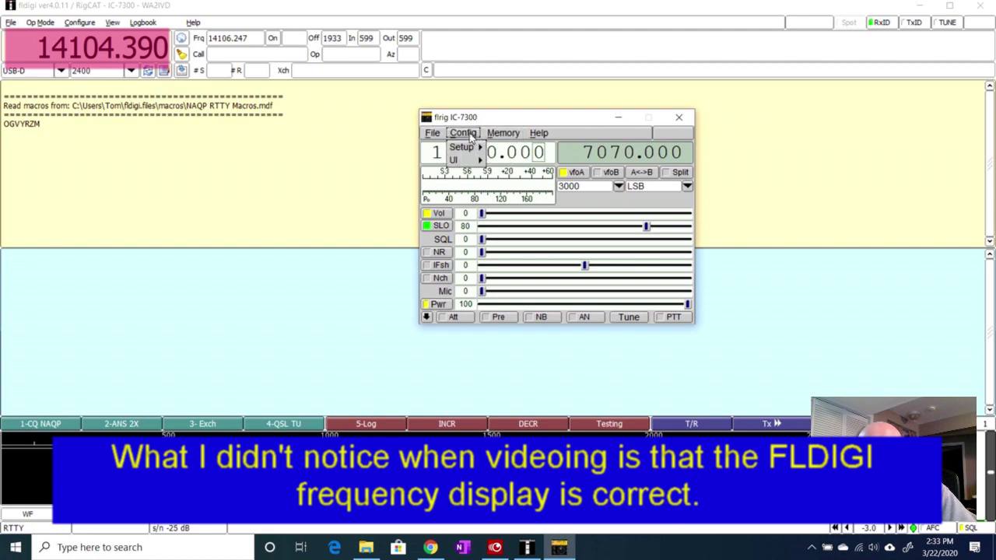
pyautogui.moveTo(468, 146)
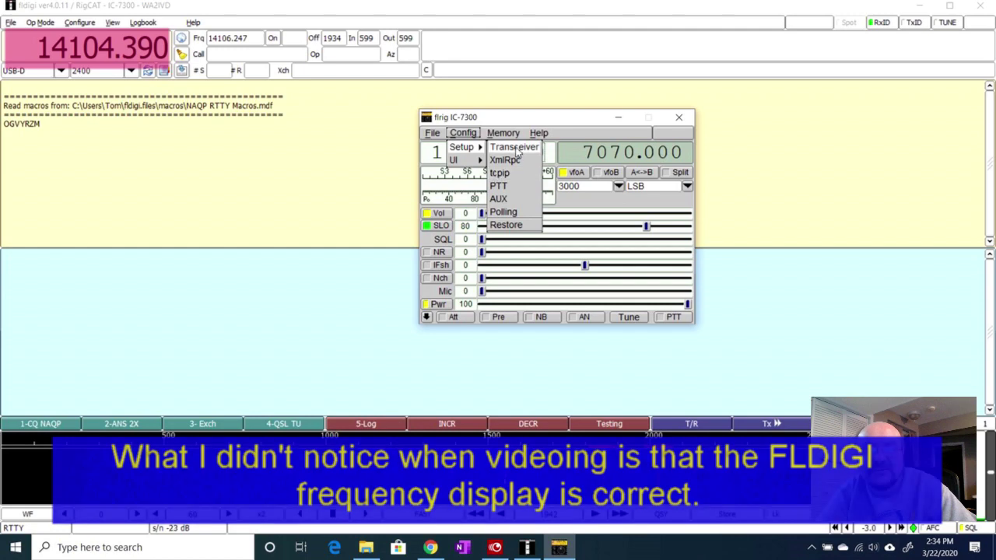
pyautogui.click(534, 116)
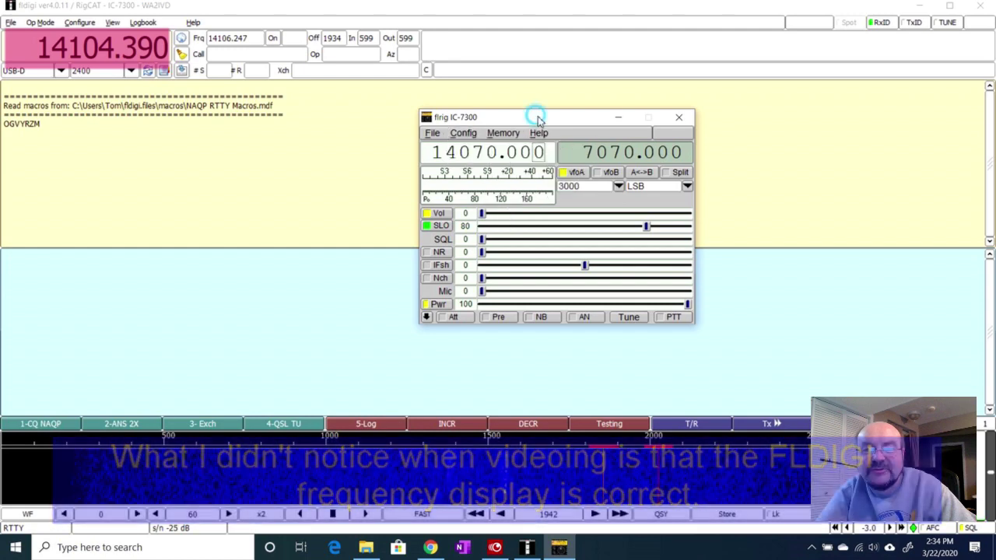
pyautogui.click(678, 117)
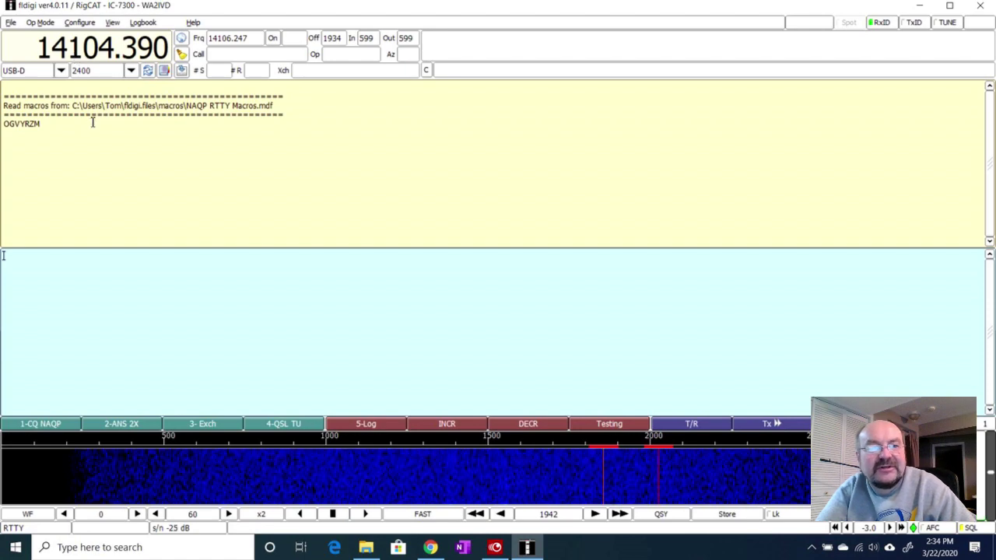
# Enable flrig transceiver control with Fldigi as client in Fldigi's rig control settings, save the configuration and close it
pyautogui.click(79, 23)
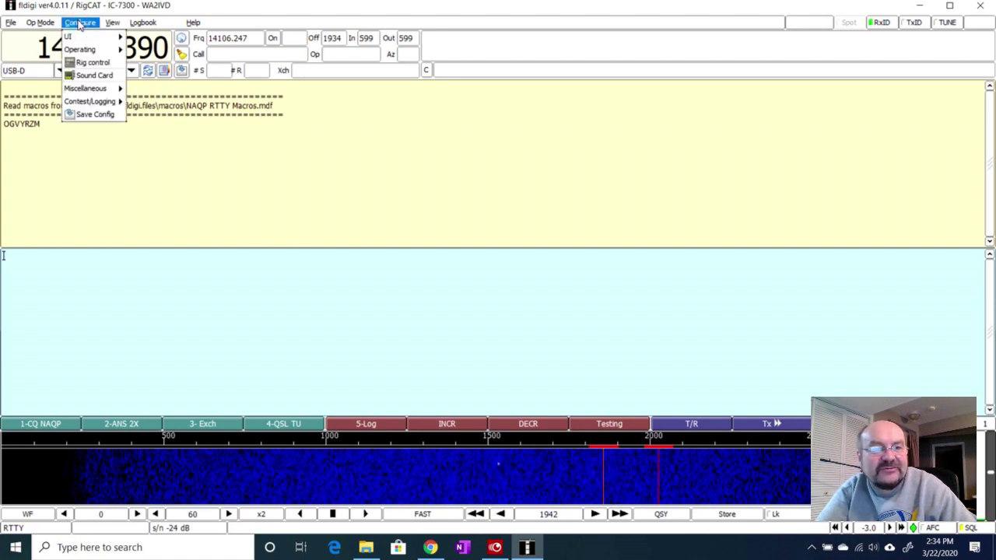
pyautogui.click(92, 62)
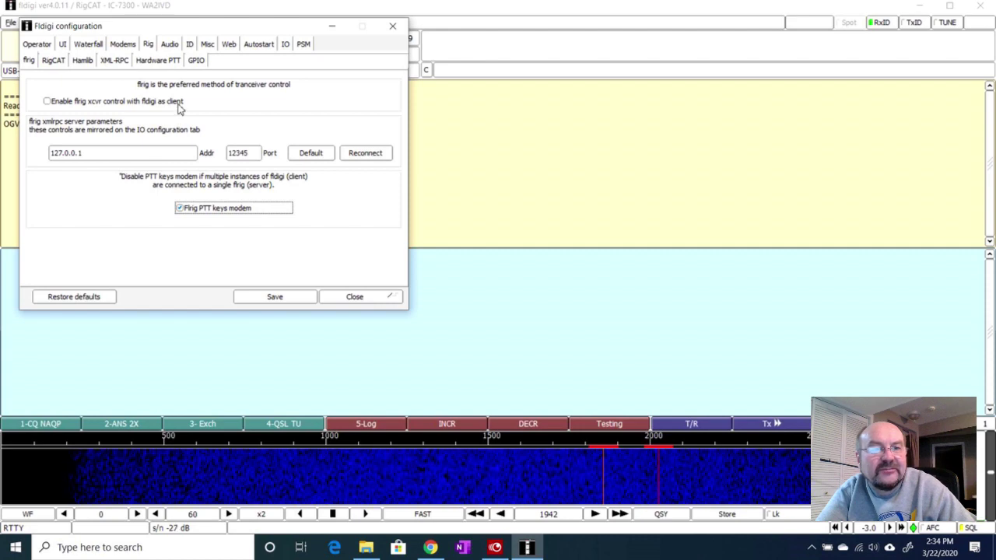
pyautogui.click(46, 101)
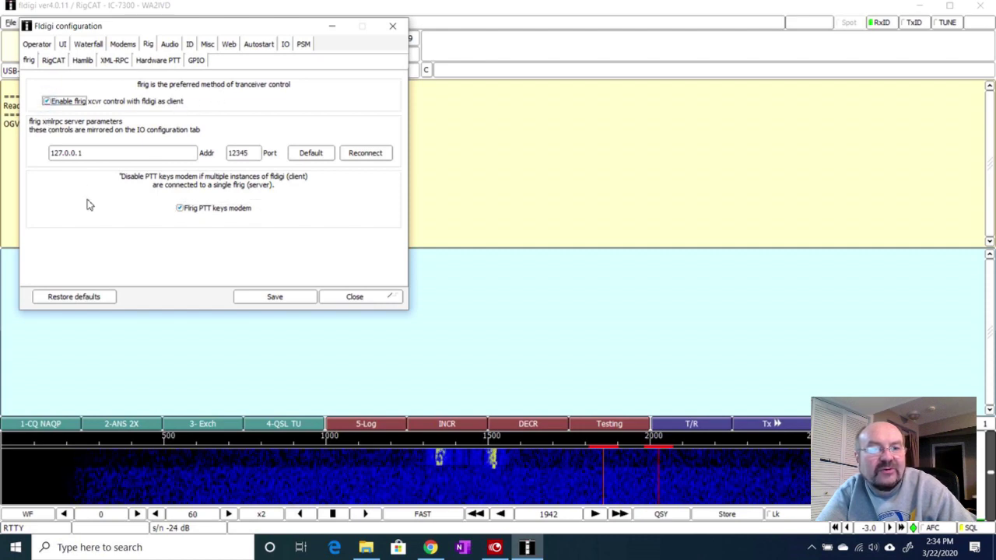
pyautogui.click(277, 299)
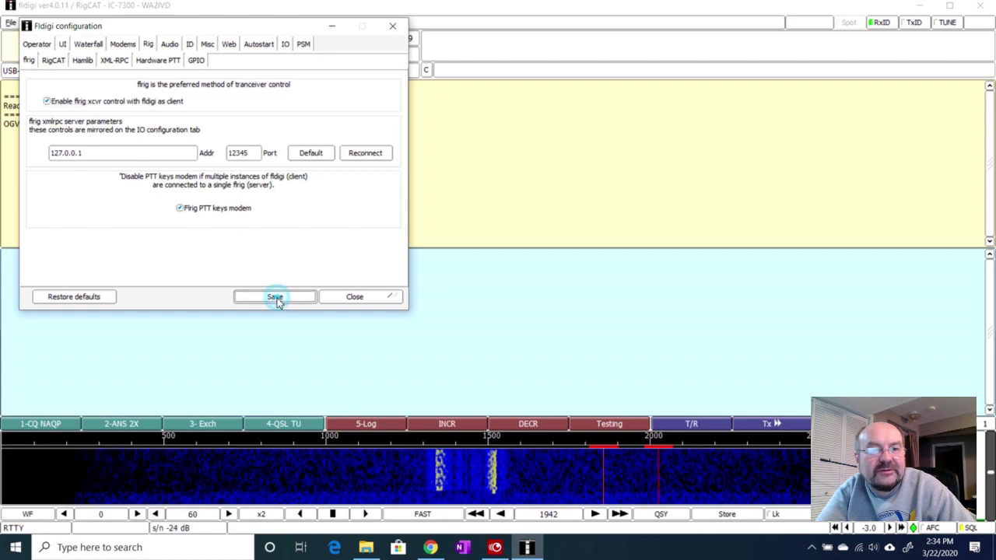
pyautogui.click(364, 303)
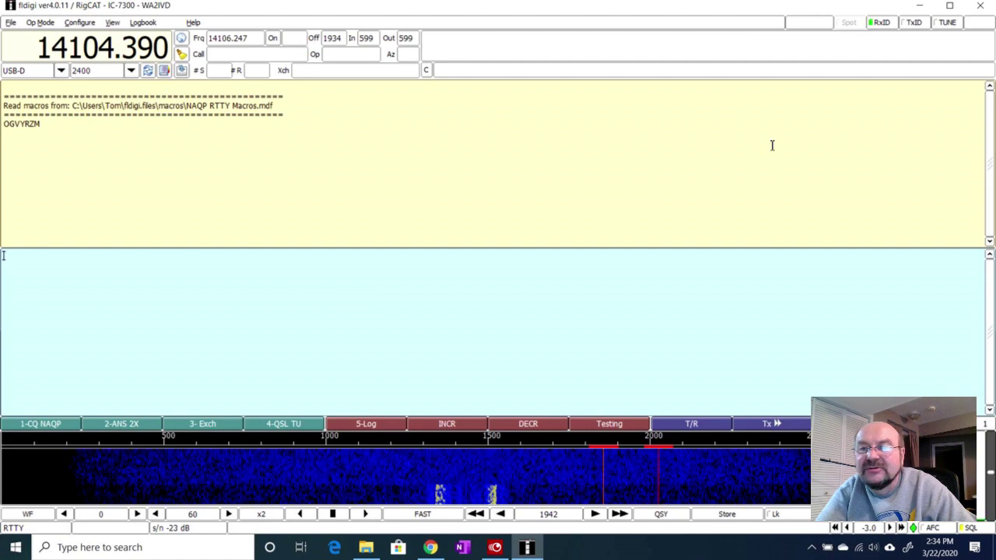
# Quit Fldigi, confirm the exit, and relaunch it from a Windows search
pyautogui.click(979, 10)
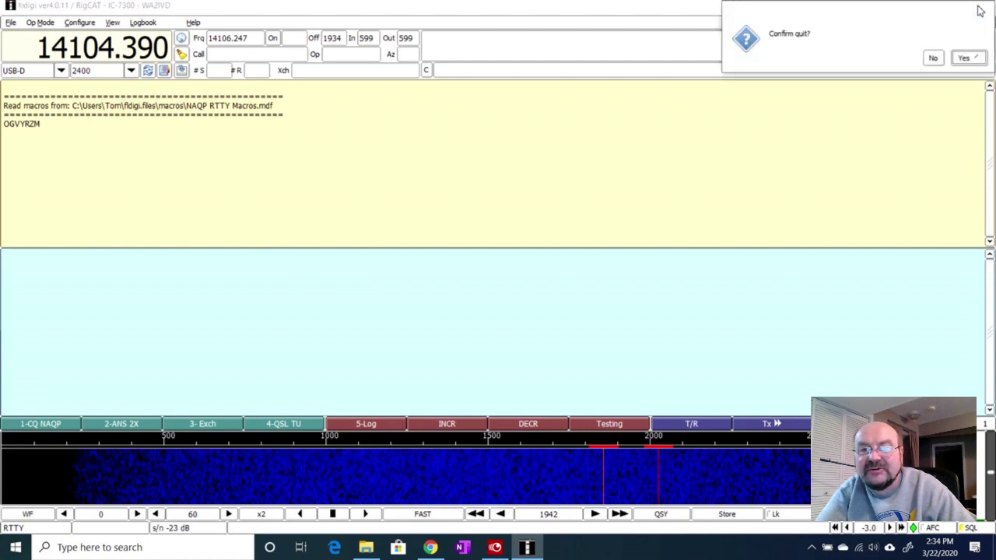
pyautogui.click(962, 60)
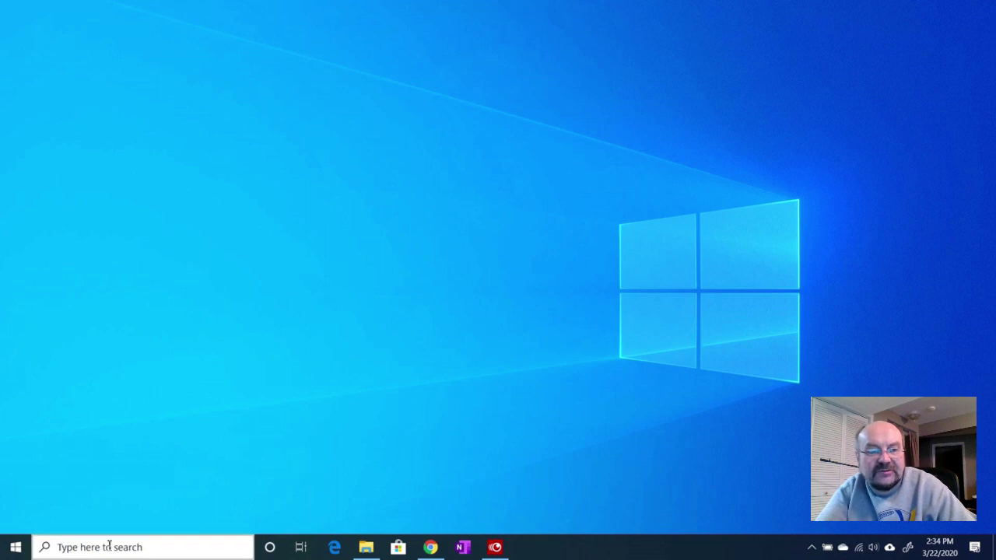
pyautogui.click(117, 546)
pyautogui.write('fl')
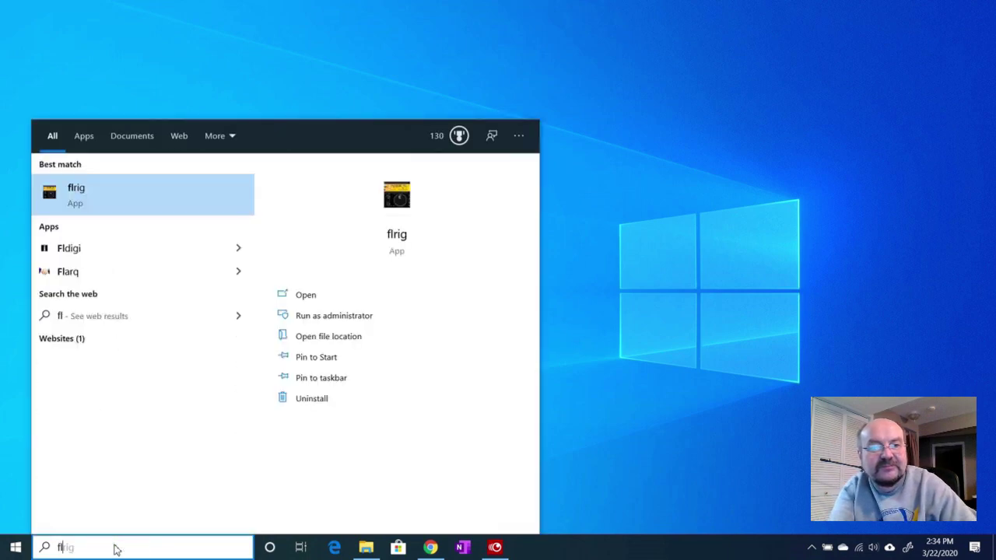
pyautogui.write('di')
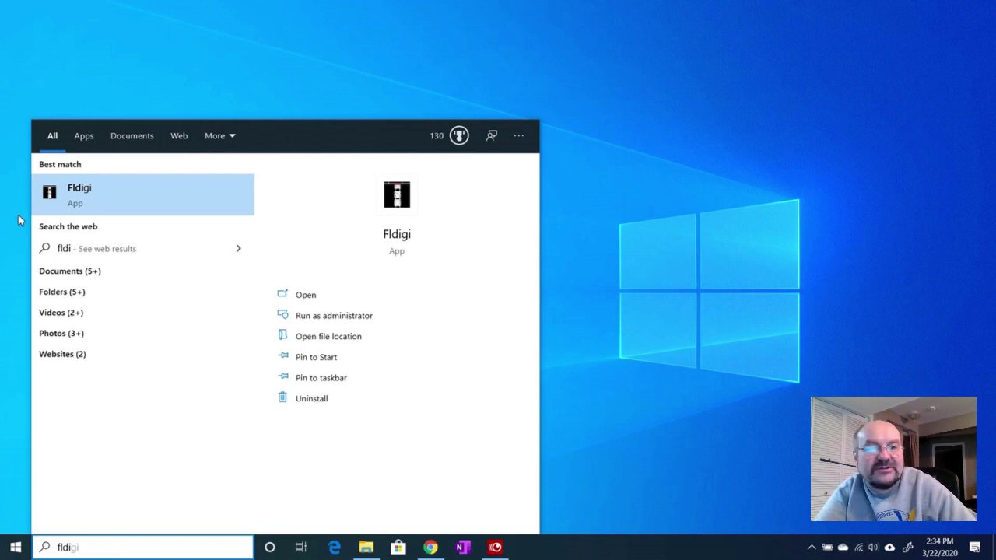
pyautogui.click(88, 187)
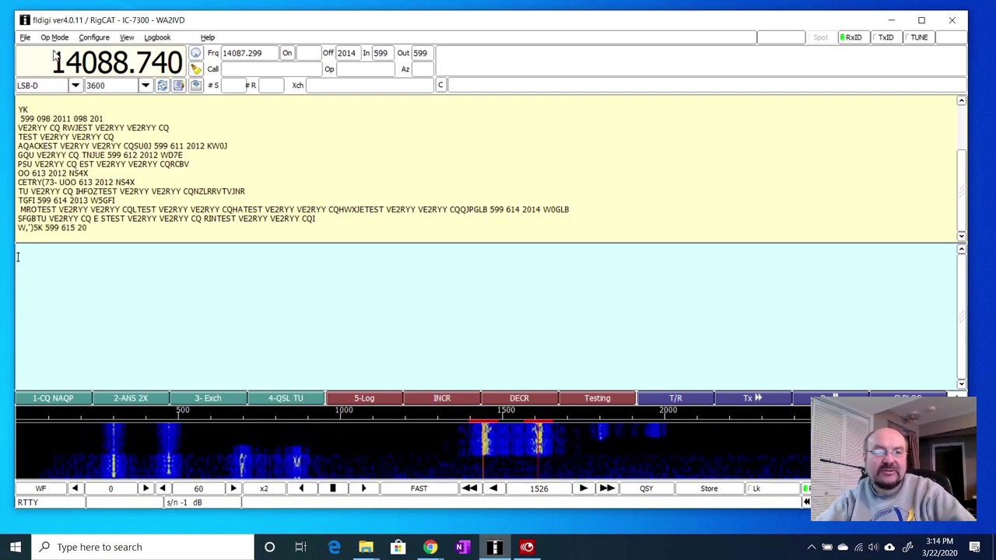
# Open Fldigi's rig control configuration and examine the flrig, RigCAT, Hamlib, XML-RPC, Hardware PTT and GPIO settings
pyautogui.click(93, 37)
pyautogui.moveTo(101, 66)
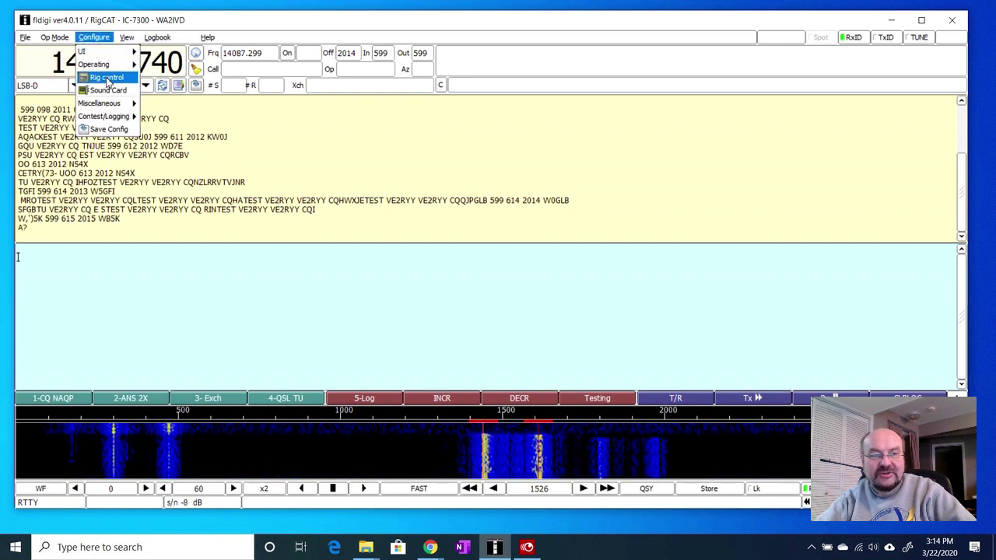
pyautogui.click(108, 77)
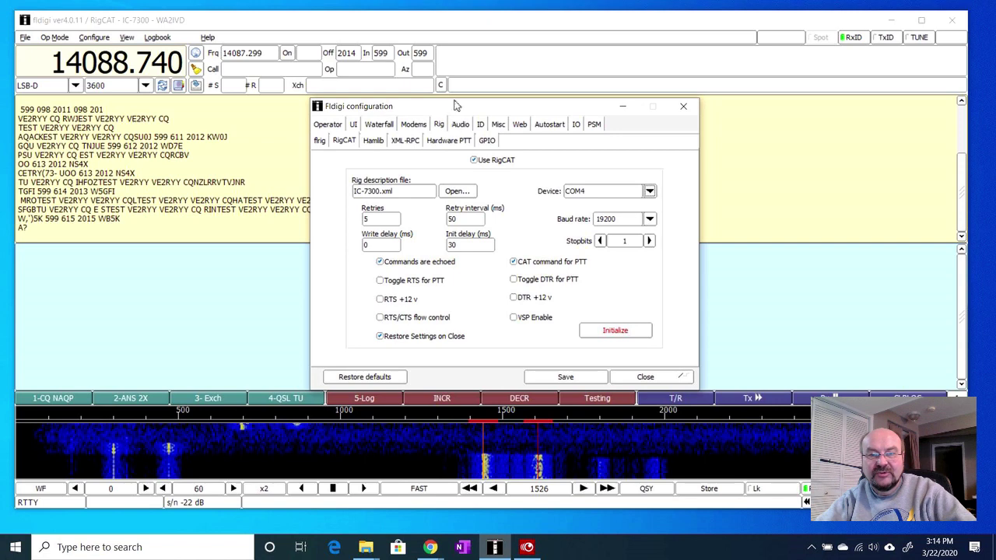
pyautogui.moveTo(462, 107); pyautogui.dragTo(514, 102)
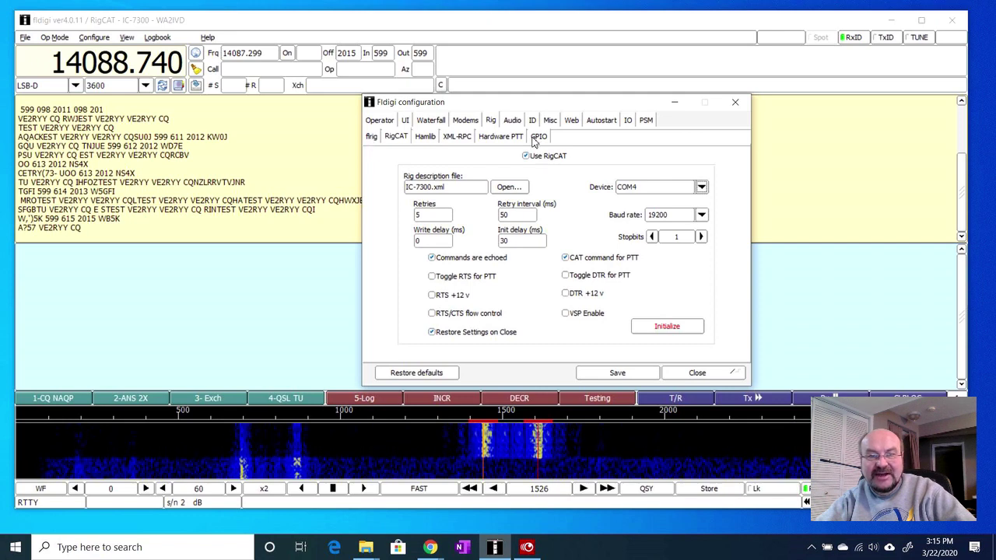
pyautogui.click(374, 137)
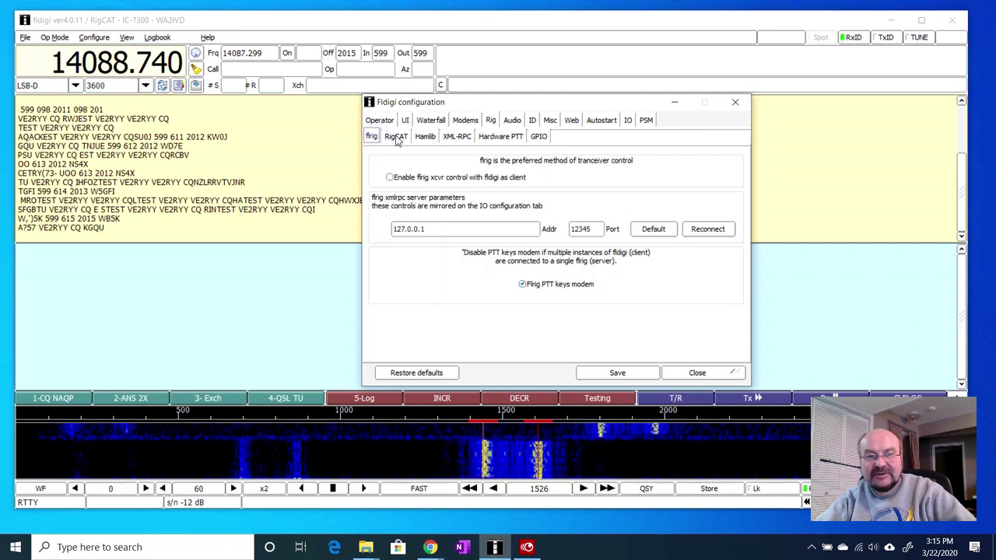
pyautogui.click(397, 138)
pyautogui.click(429, 139)
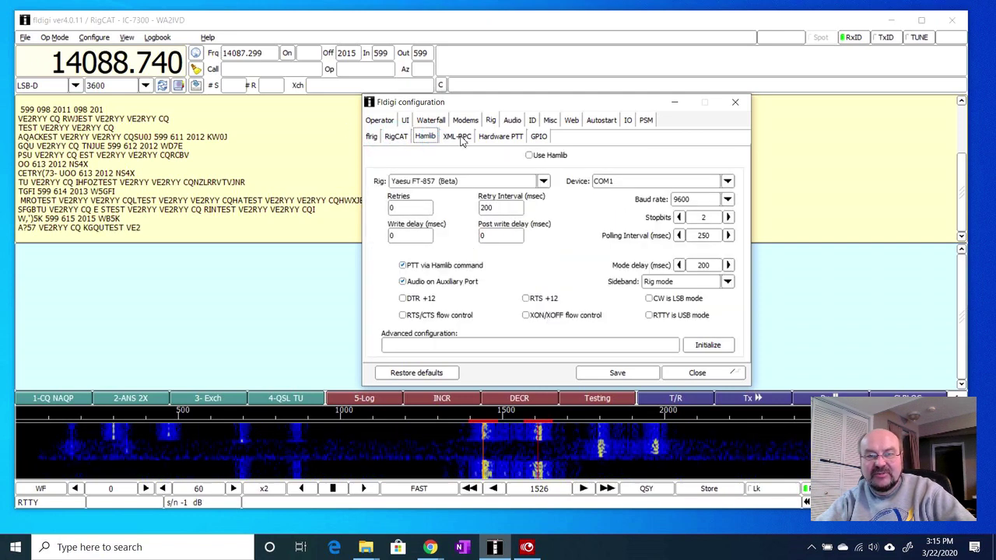
pyautogui.click(458, 138)
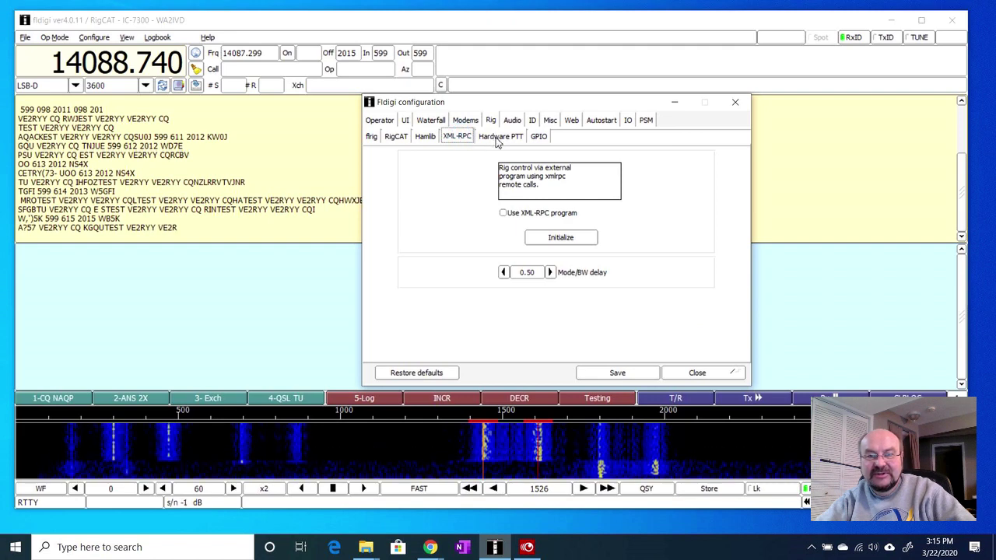
pyautogui.click(494, 138)
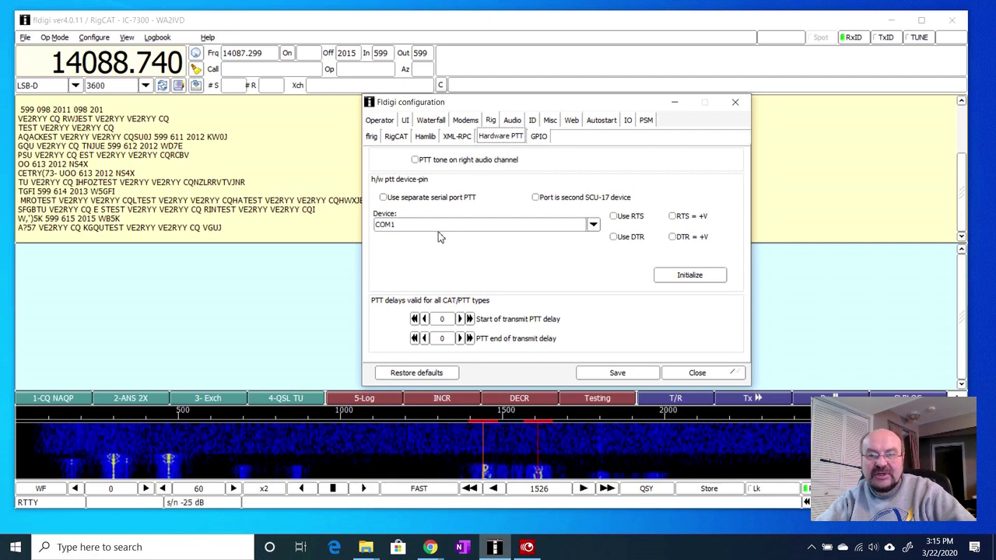
pyautogui.click(538, 138)
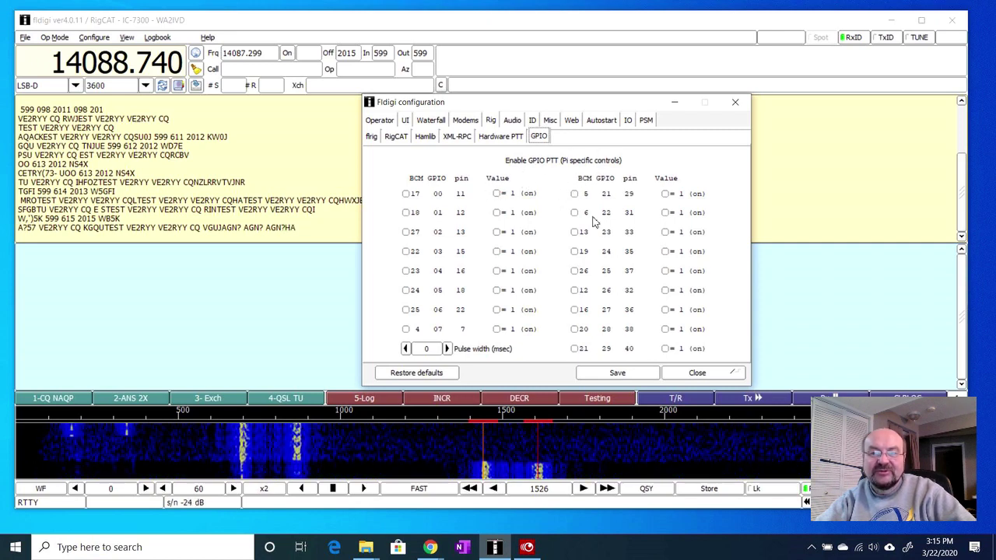
# Compare the flrig client control settings with the XML-RPC external program settings
pyautogui.click(371, 139)
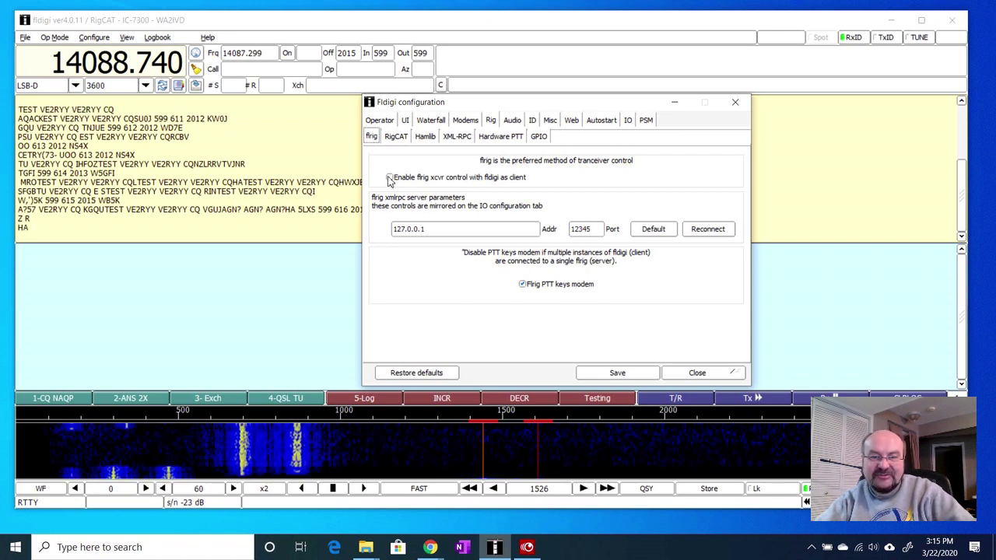
pyautogui.click(456, 136)
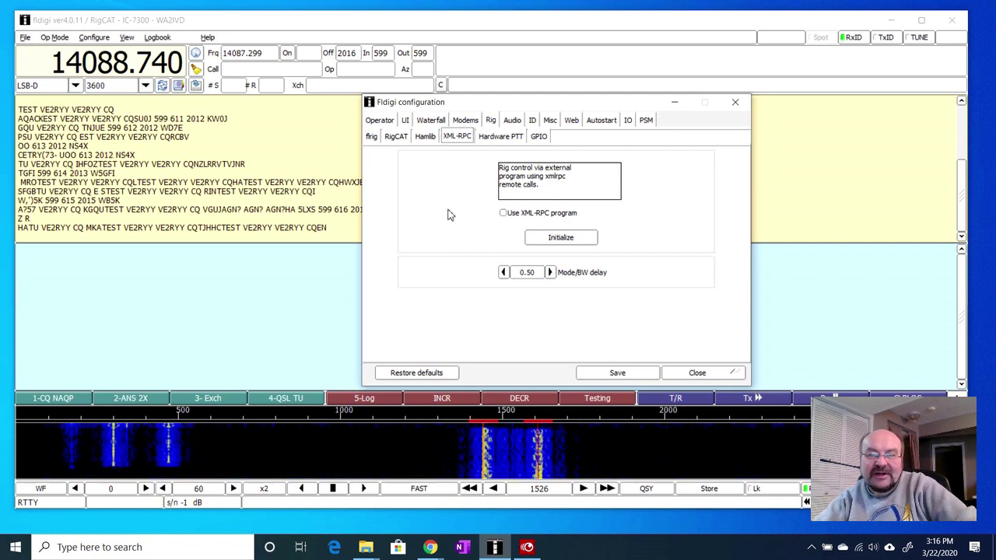
pyautogui.click(371, 138)
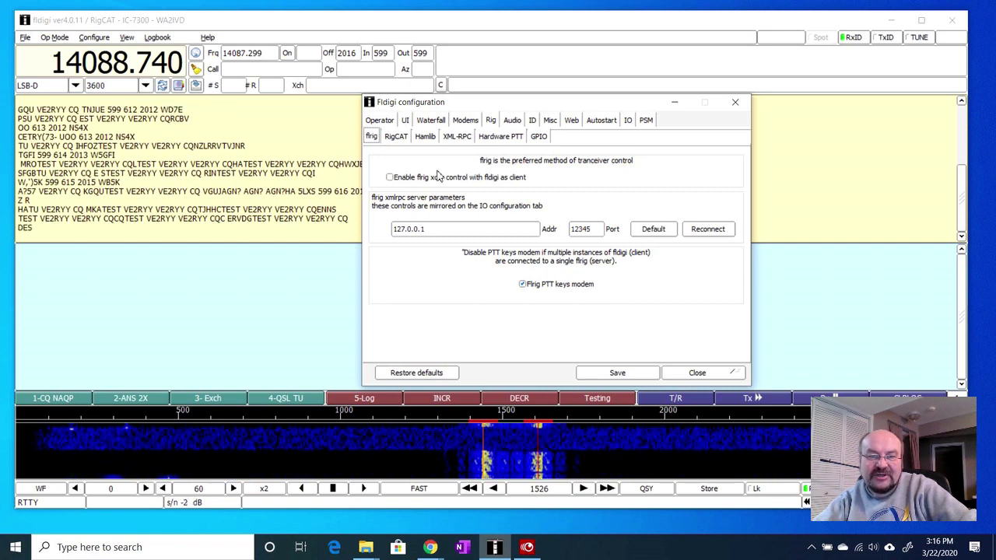
# Select COM4 as the RigCAT device and close the Fldigi configuration
pyautogui.click(396, 137)
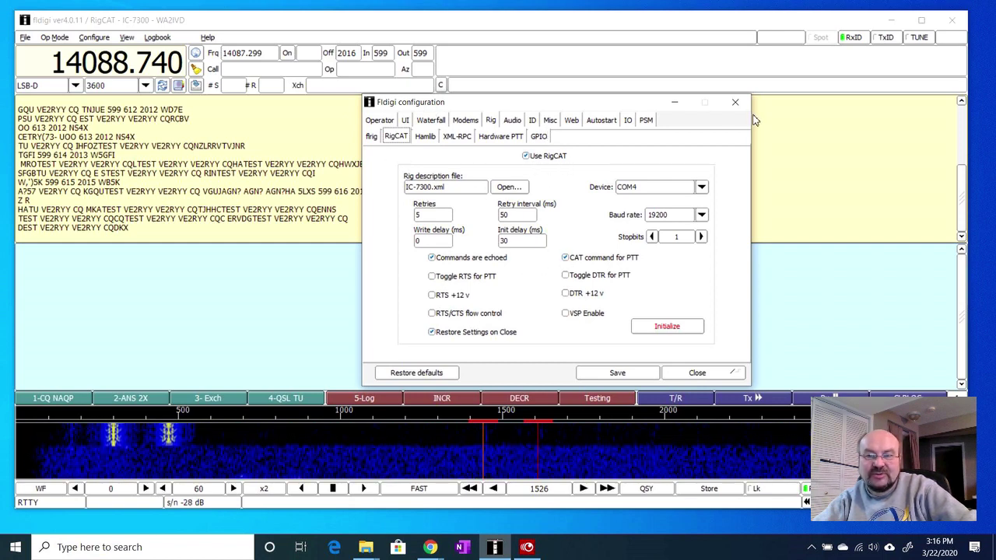
pyautogui.click(701, 188)
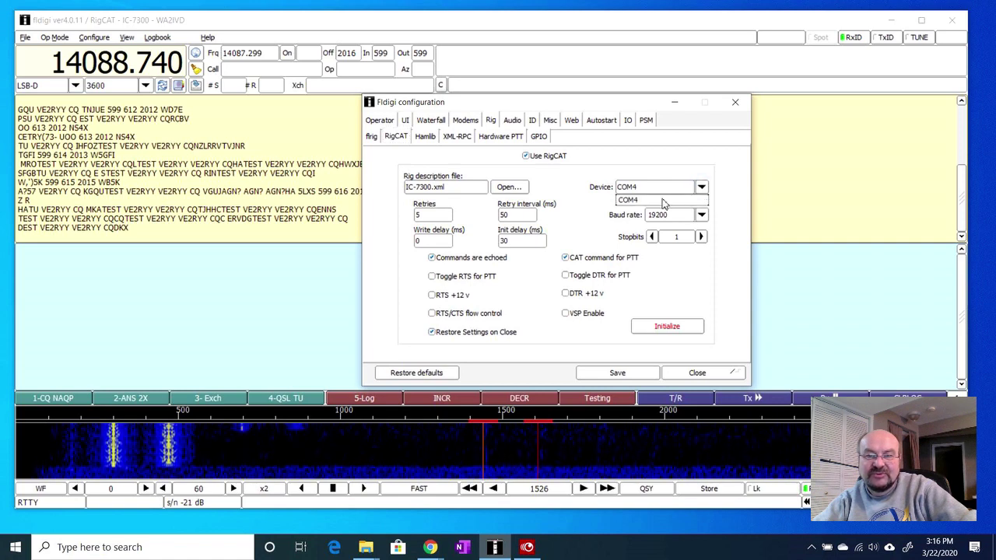
pyautogui.click(629, 201)
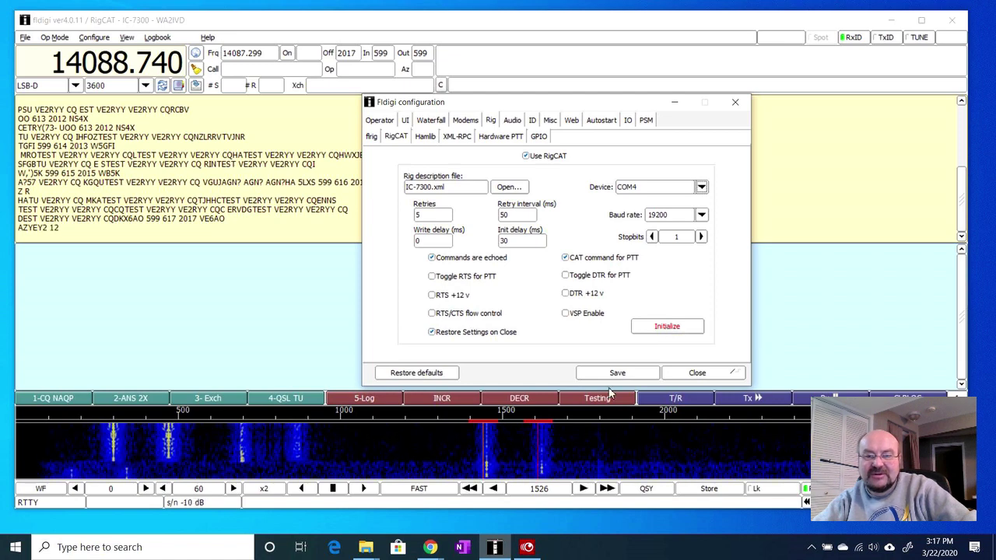
pyautogui.click(696, 374)
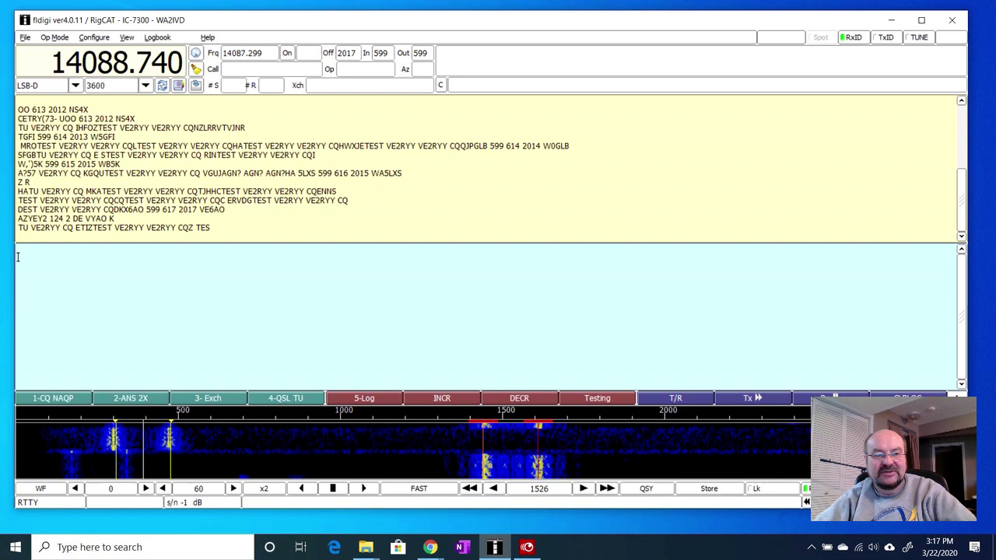
# Move the RTTY receive markers on the waterfall to 392 and 778, and lower the radio frequency to 14088.540
pyautogui.click(141, 436)
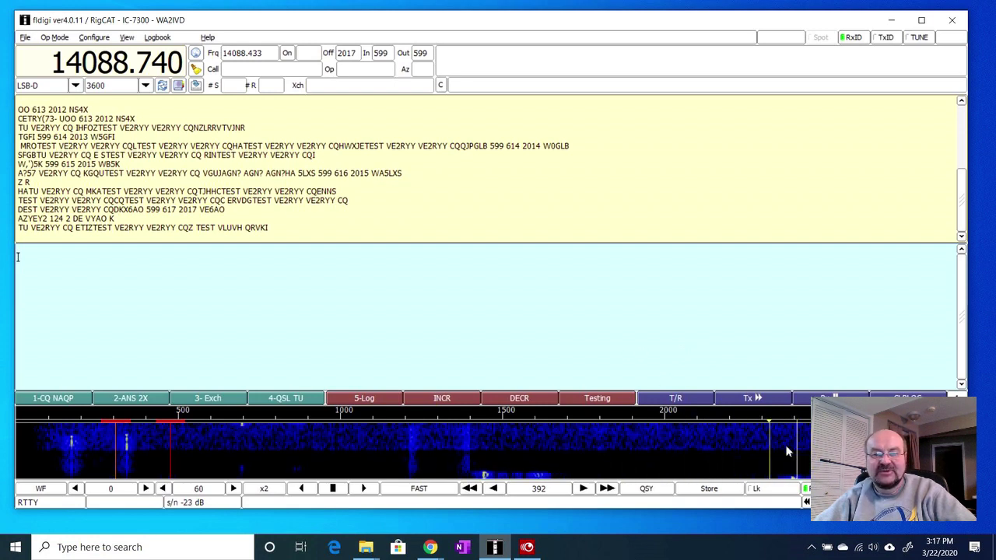
pyautogui.click(267, 442)
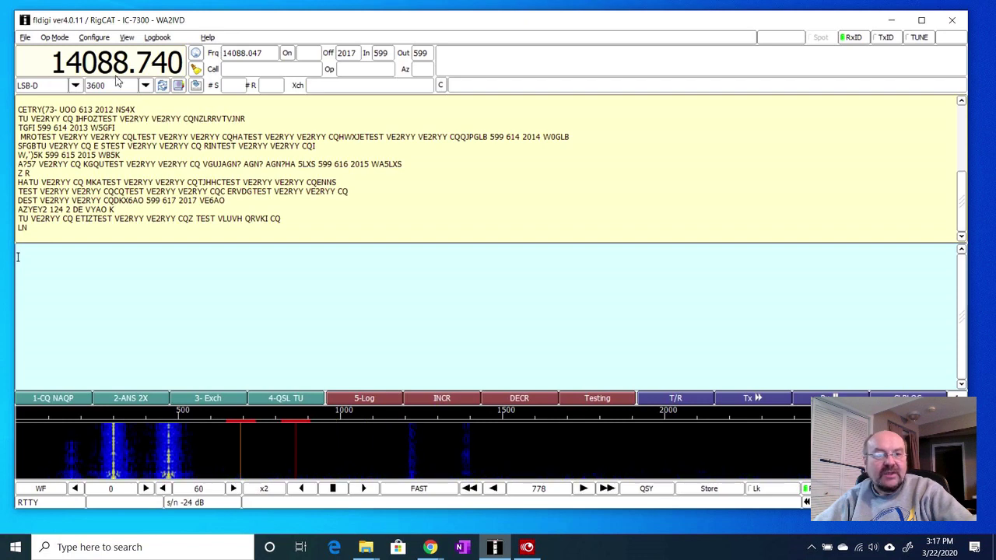
pyautogui.click(142, 76)
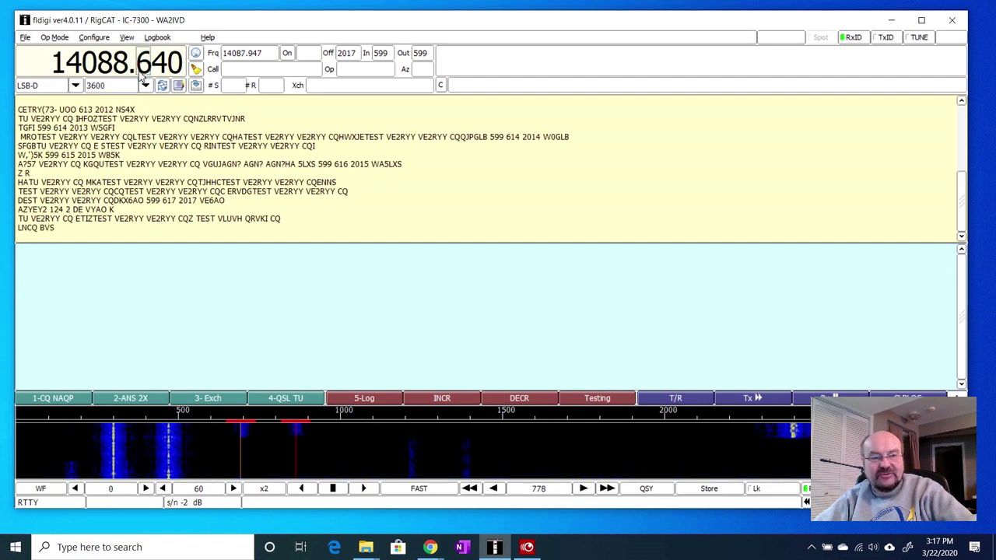
pyautogui.click(142, 76)
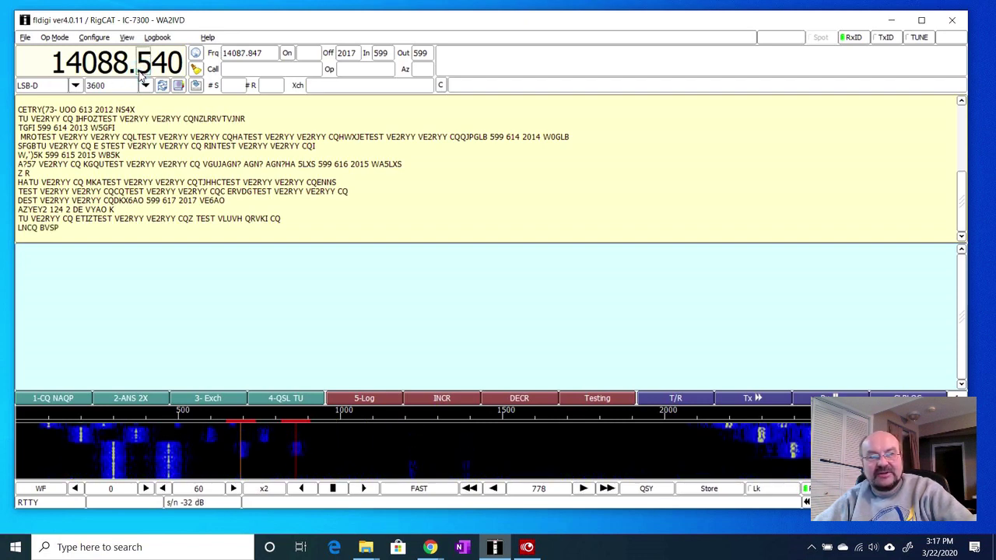
# Test stepping the hundred-hertz digit of the radio frequency up and down, ending at 14088.340
pyautogui.click(142, 75)
pyautogui.click(143, 56)
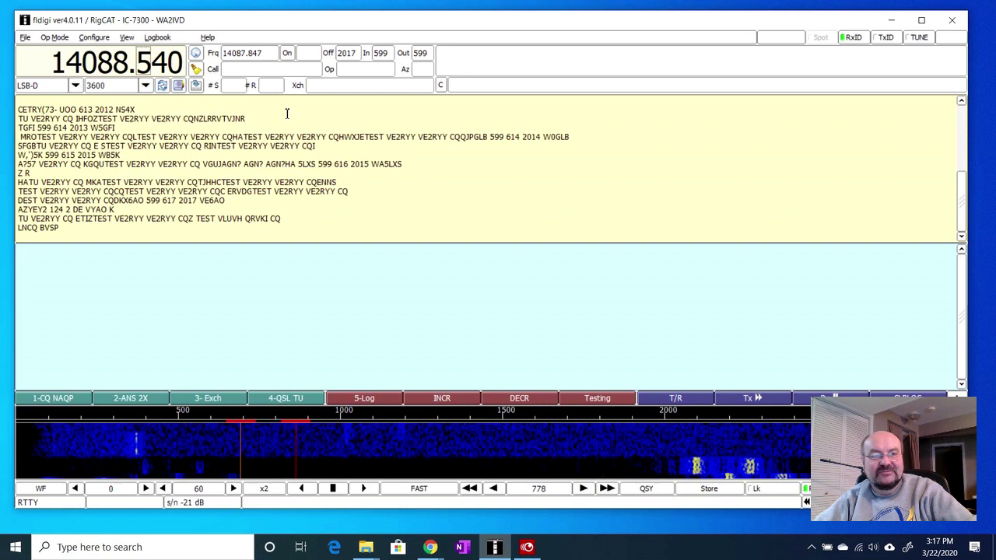
pyautogui.click(143, 71)
pyautogui.click(143, 70)
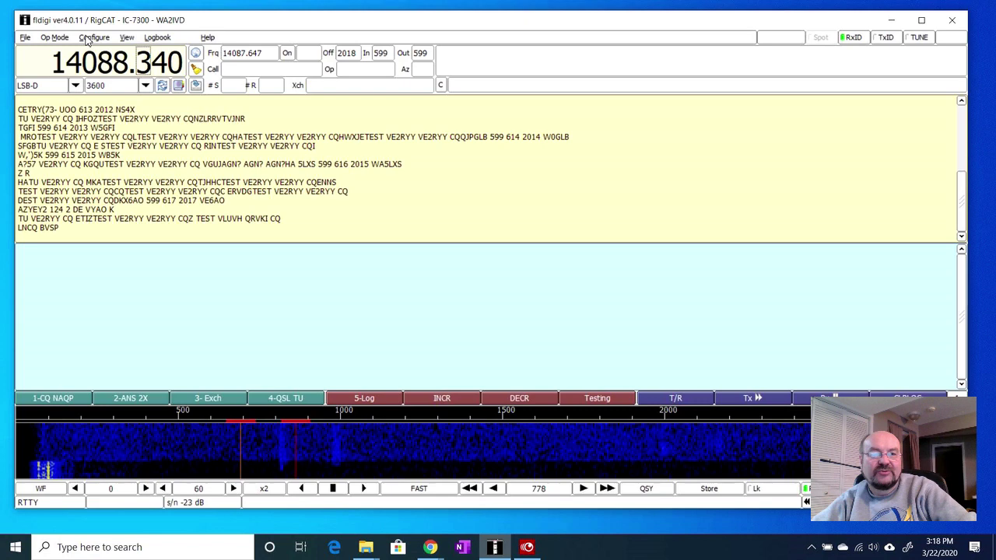
# Review the RigCAT settings in Fldigi's rig control configuration and close the configuration
pyautogui.click(91, 39)
pyautogui.click(95, 74)
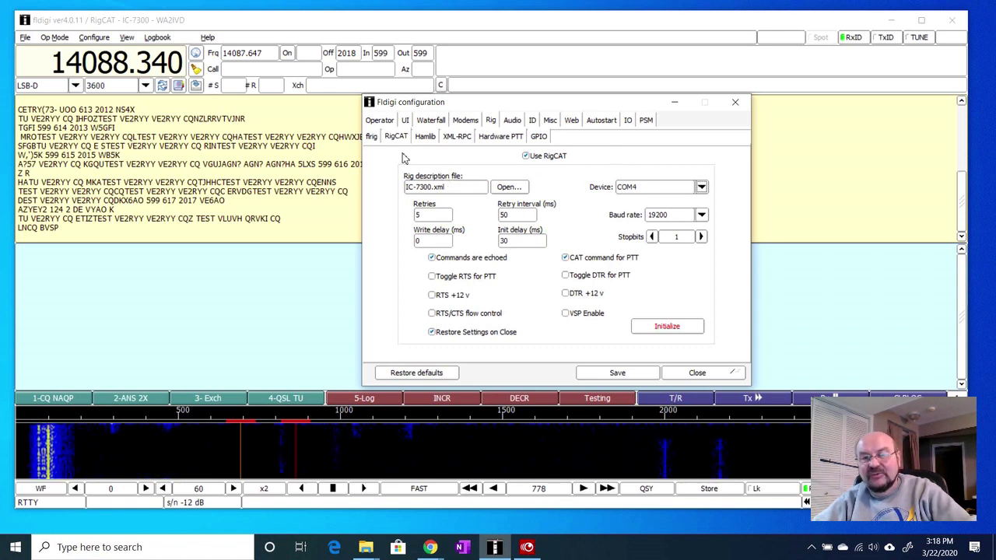
pyautogui.click(737, 104)
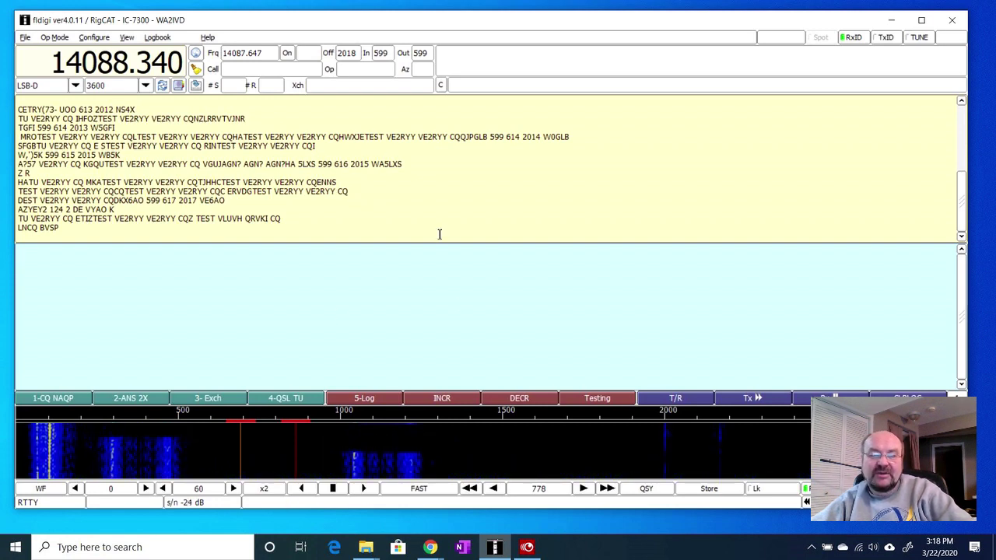
# Switch to the W1HKJ Software page in Chrome, examine its table of downloads and help links, and return to Fldigi
pyautogui.click(432, 548)
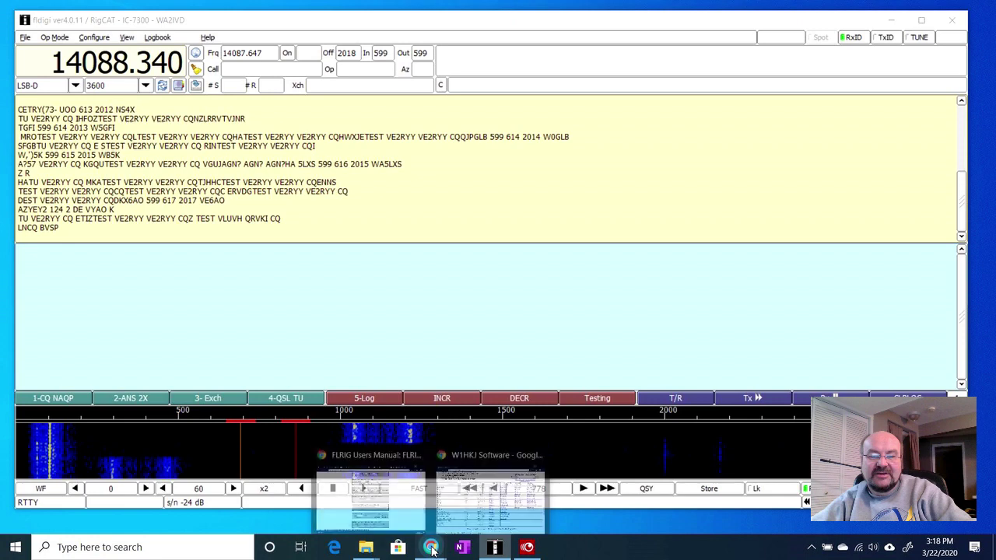
pyautogui.click(489, 488)
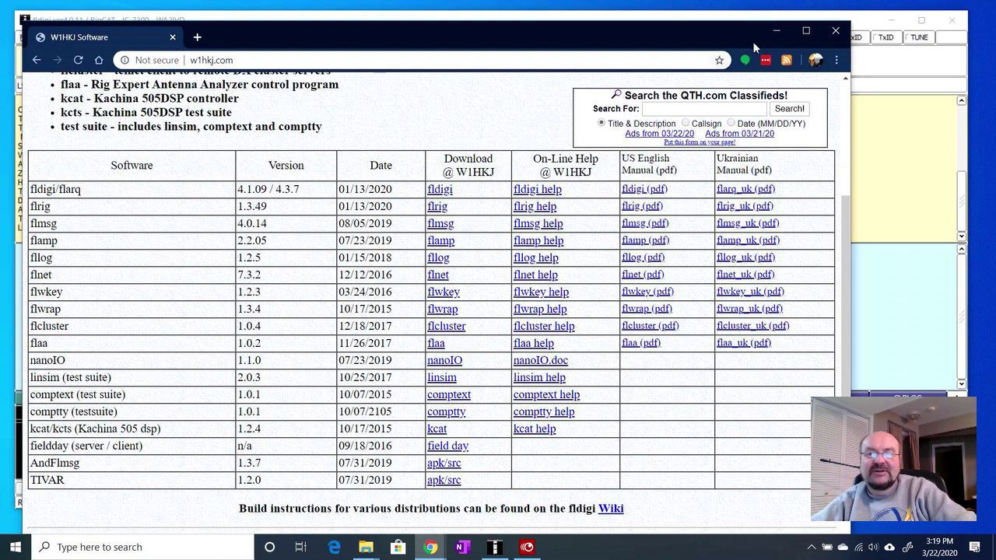
pyautogui.click(774, 31)
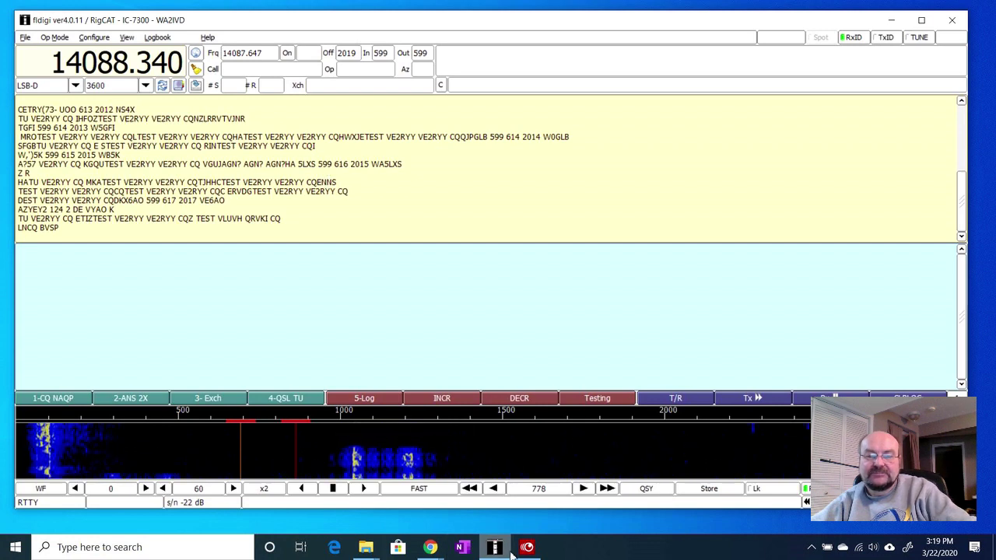
pyautogui.moveTo(525, 550)
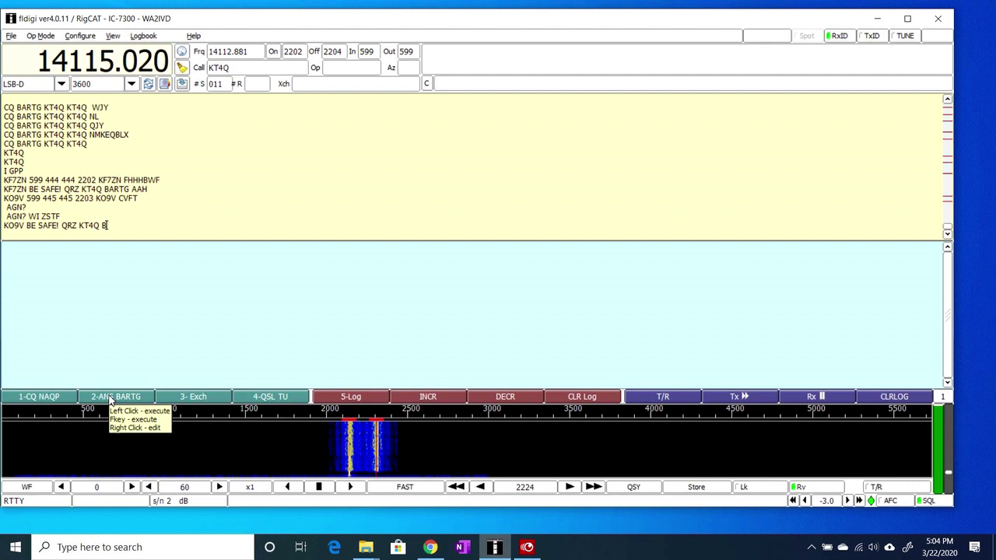
# Transmit the BARTG answer macro to the calling RTTY station and follow it with the QSL TU acknowledgement
pyautogui.click(110, 396)
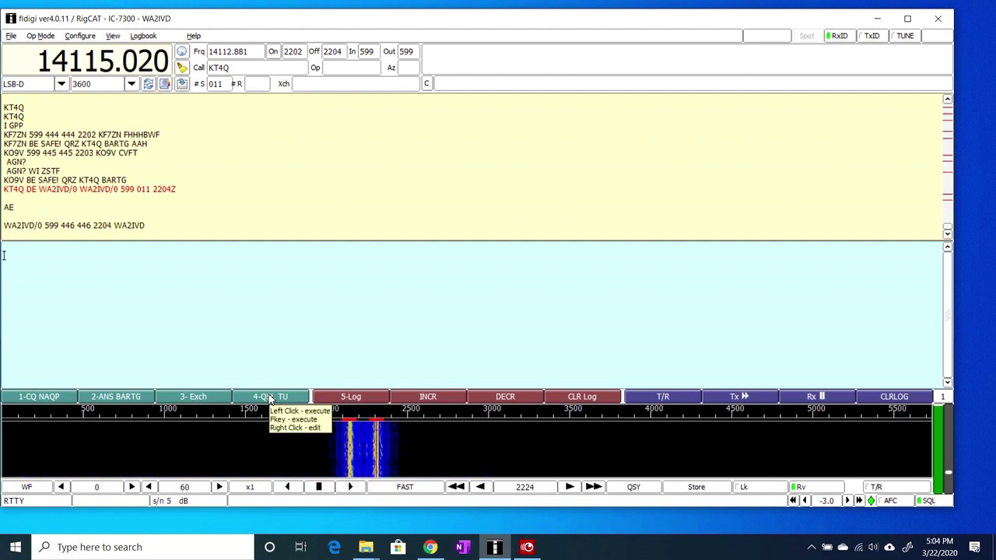
pyautogui.click(270, 397)
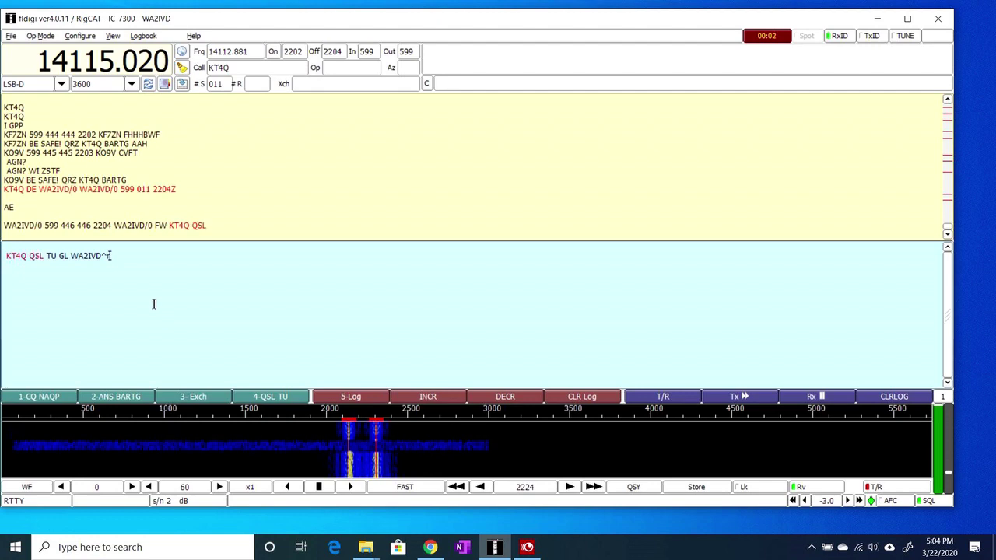
# Log the contact with the received exchange 446 2204 and advance the sent serial number to 012
pyautogui.click(84, 226)
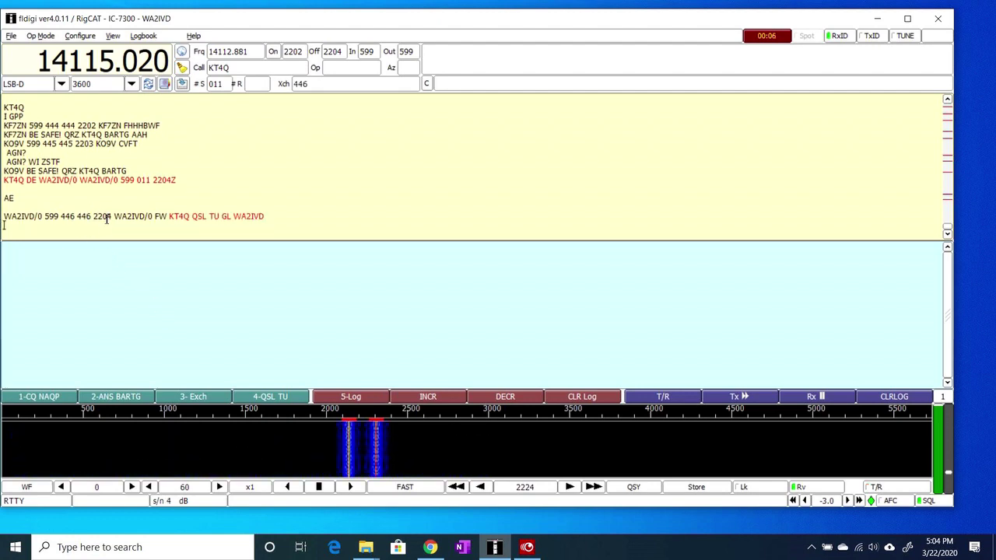
pyautogui.click(103, 218)
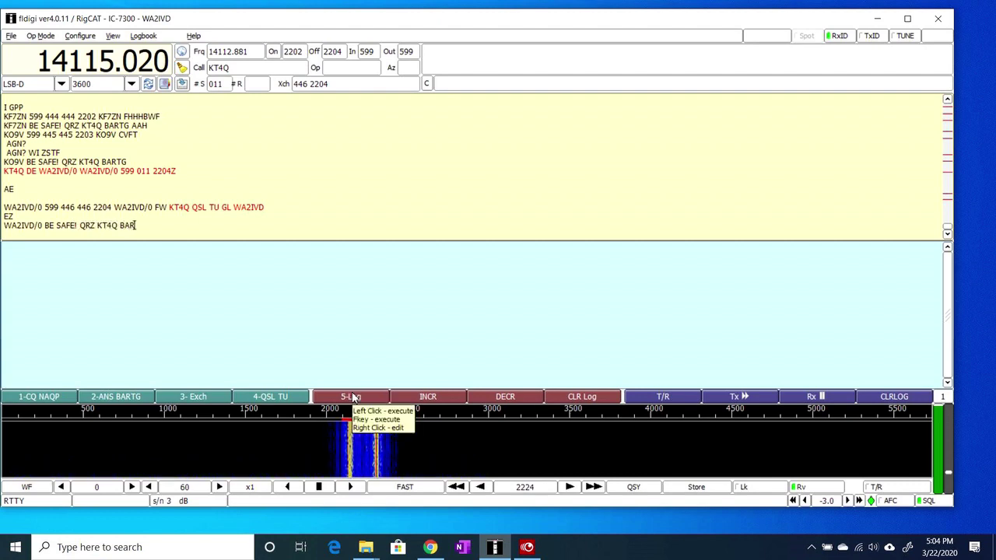
pyautogui.click(352, 397)
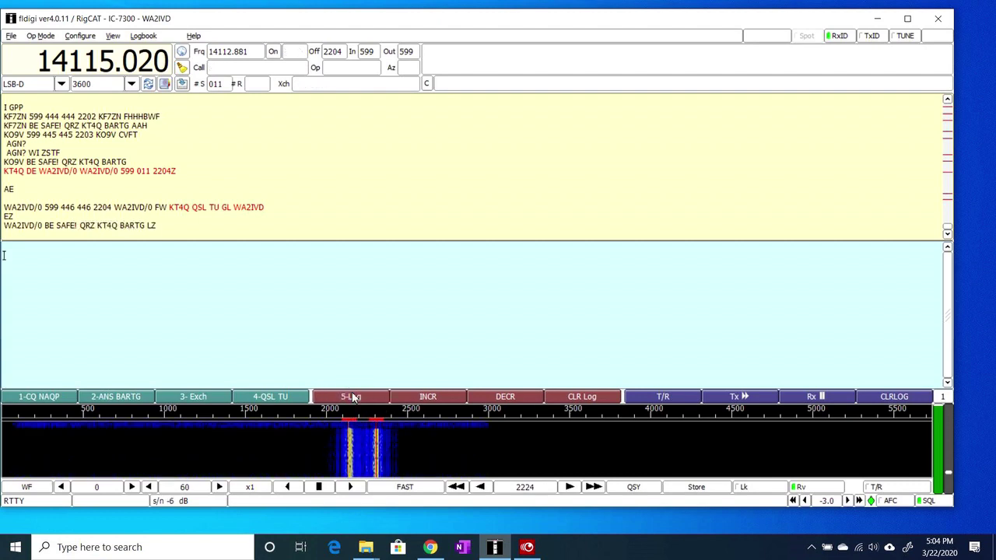
pyautogui.click(427, 397)
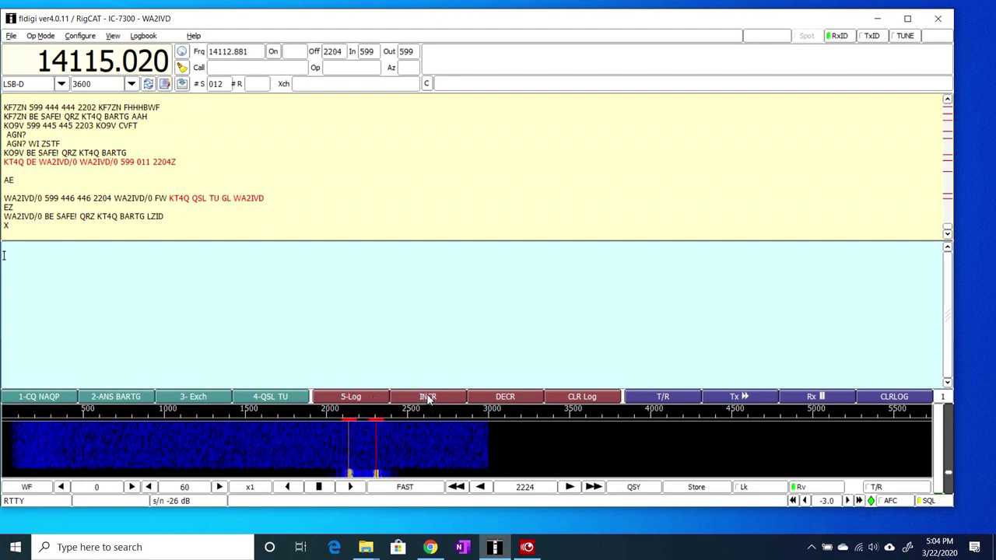